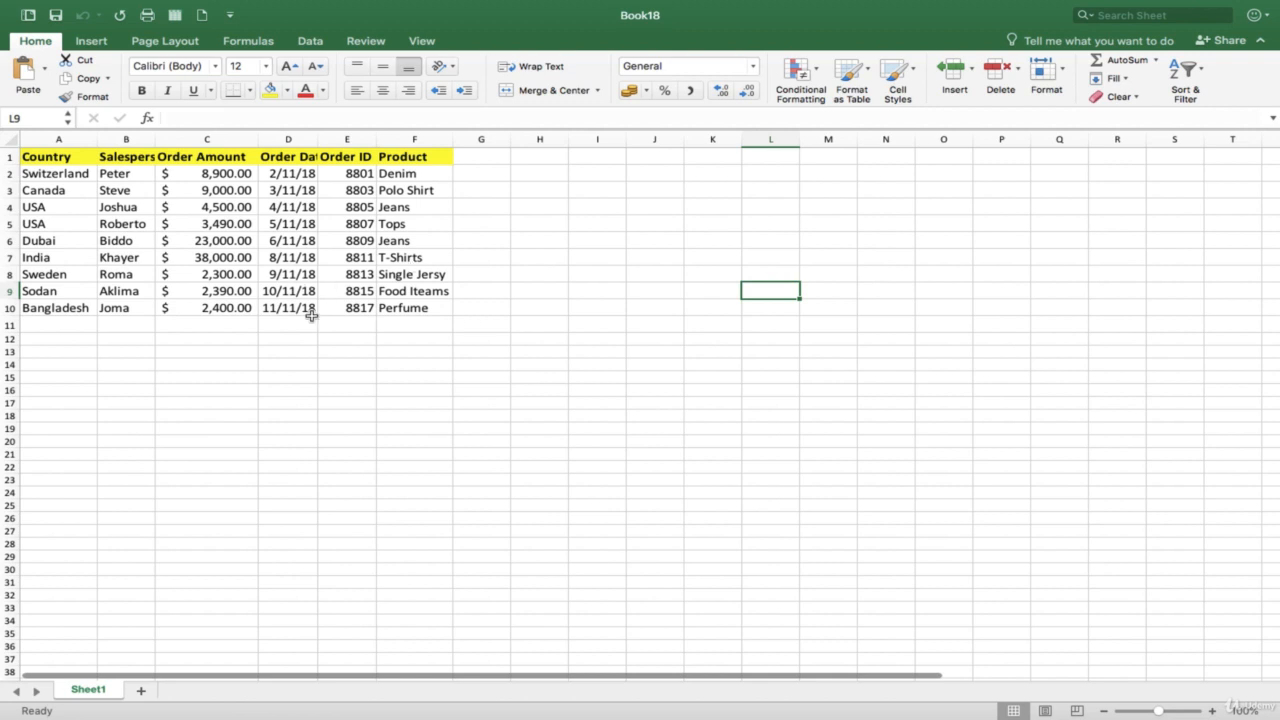
# Step: Widen the Salesperson and Order Date columns so that their headers fit fully
pyautogui.click(434, 309)
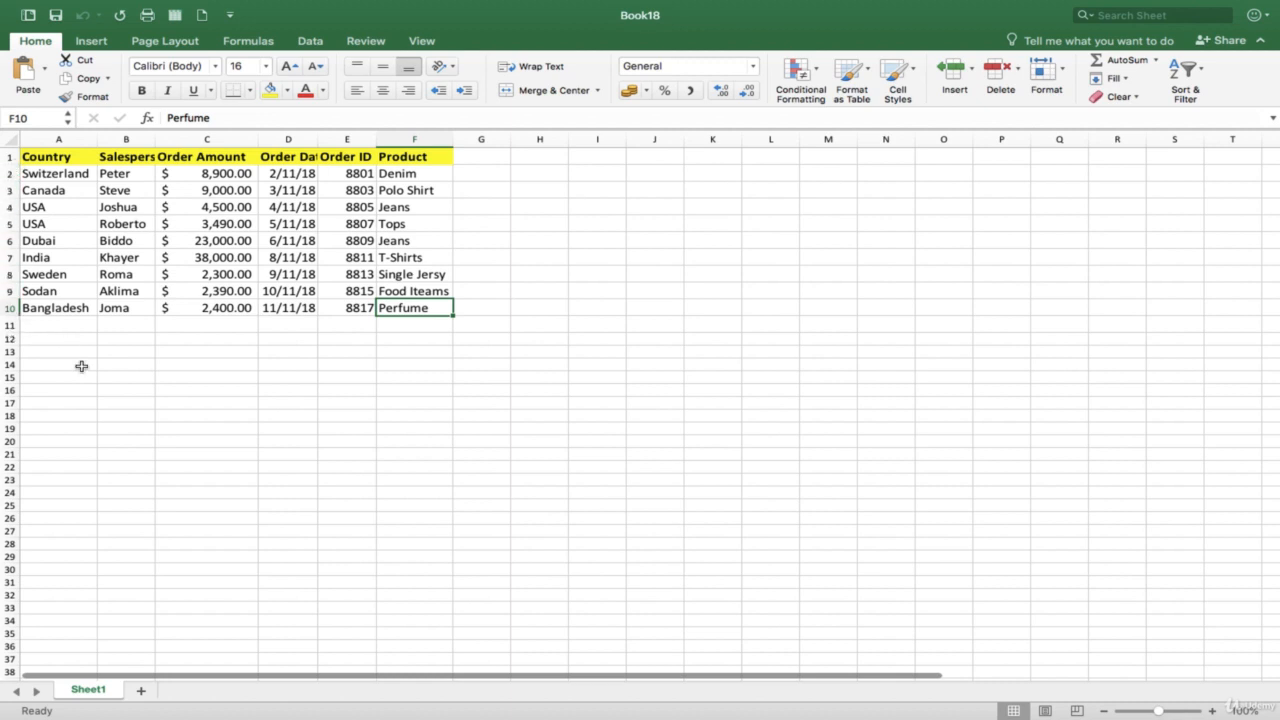
pyautogui.scroll(-2, 82, 368)
pyautogui.scroll(2, 82, 368)
pyautogui.moveTo(155, 143); pyautogui.dragTo(170, 143)
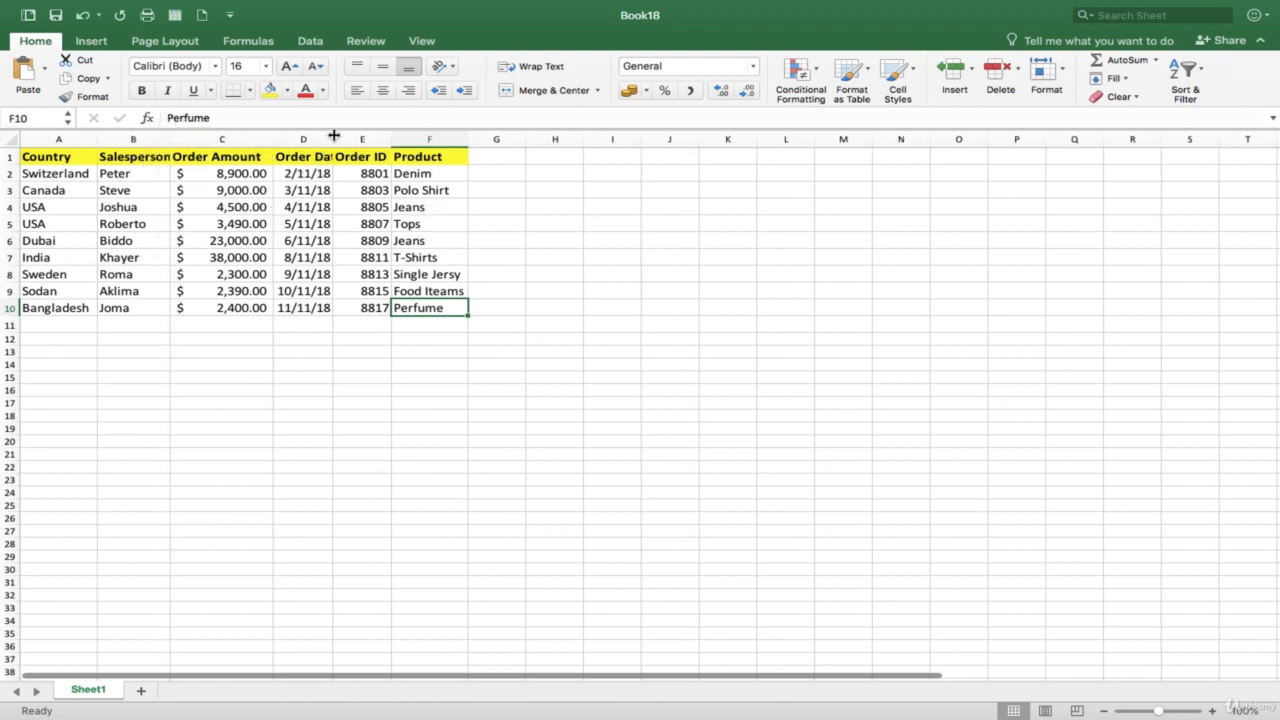
pyautogui.moveTo(334, 135); pyautogui.dragTo(346, 135)
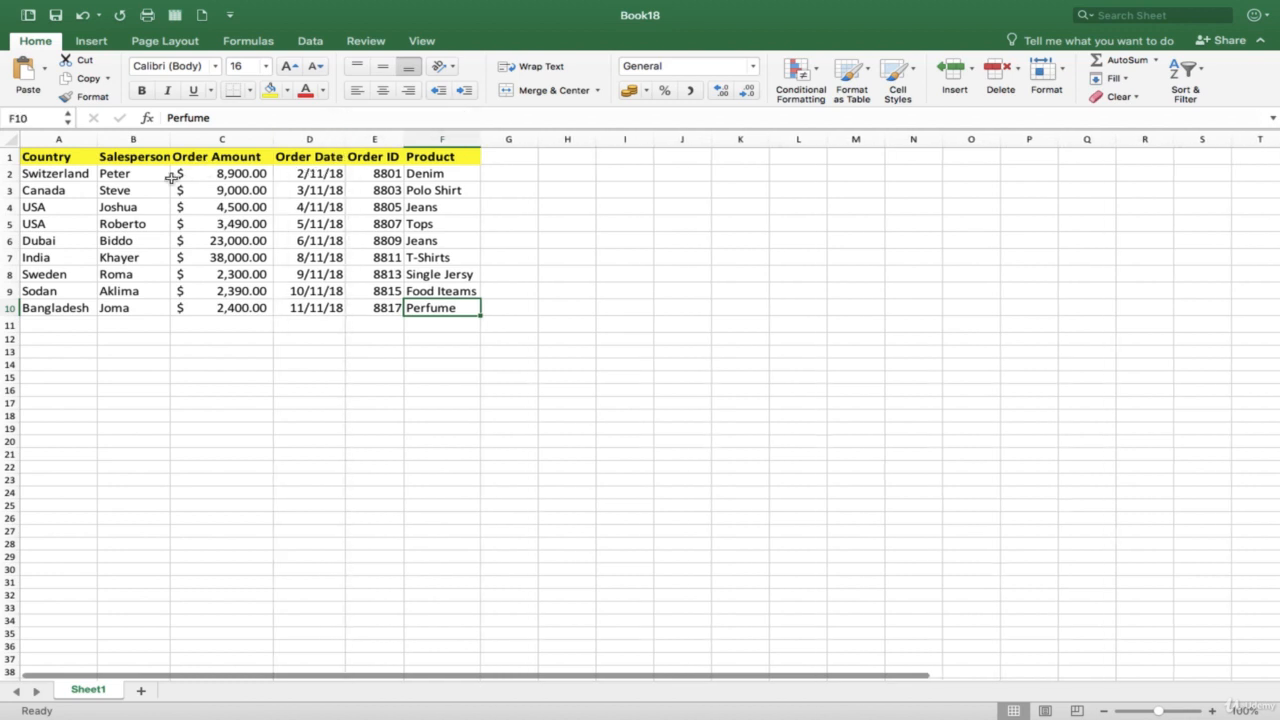
# Step: Create a PivotTable from the data range A1:F10 and place it on a new worksheet
pyautogui.click(464, 324)
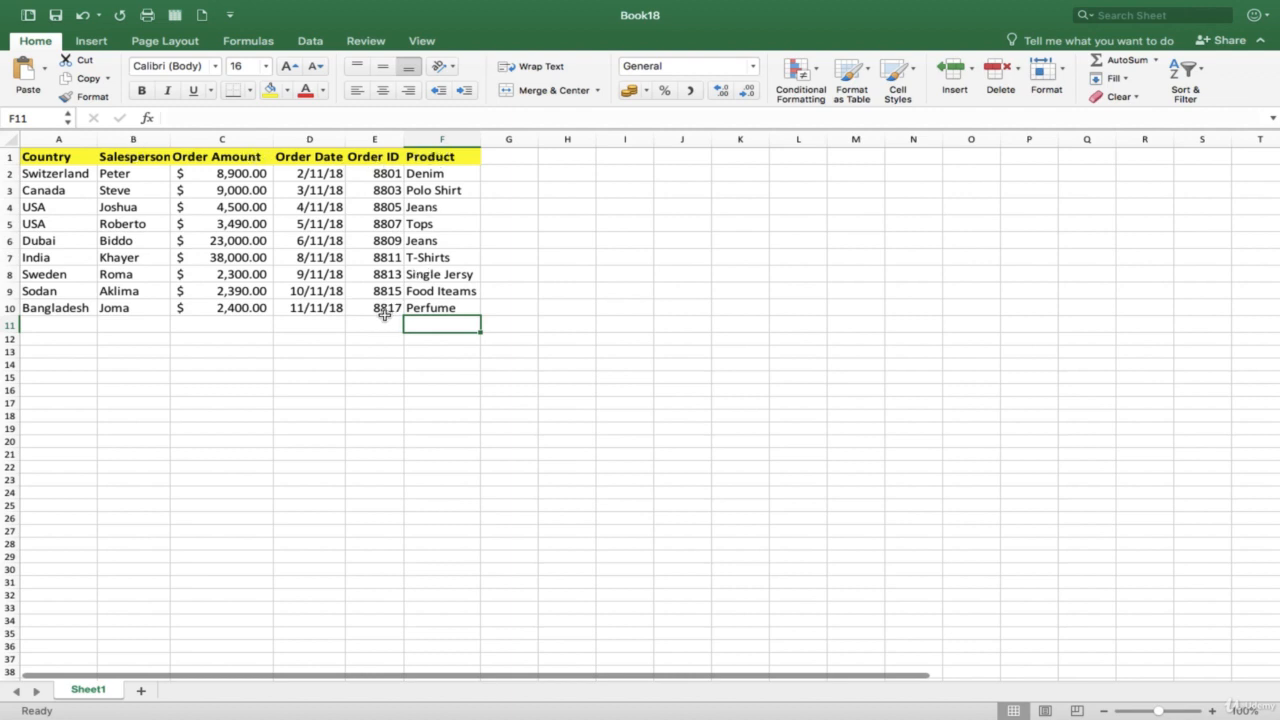
pyautogui.moveTo(405, 322); pyautogui.dragTo(262, 312)
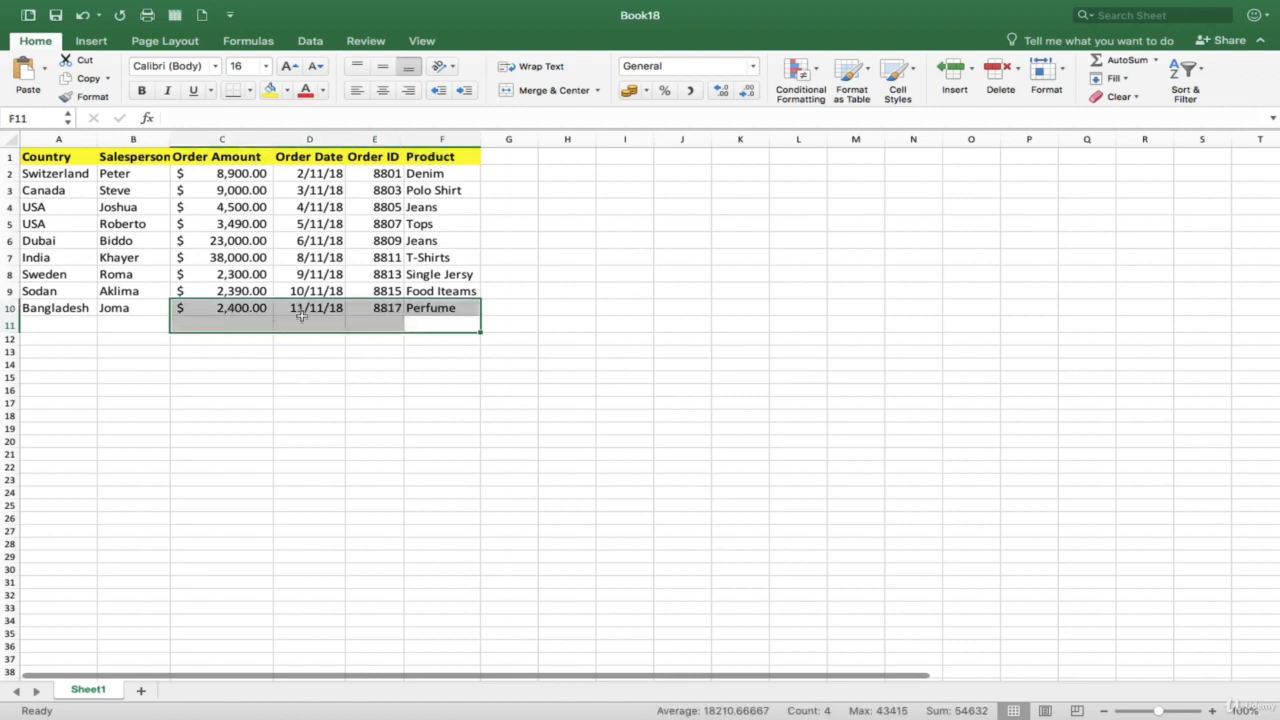
pyautogui.click(512, 281)
pyautogui.moveTo(469, 306); pyautogui.dragTo(55, 156)
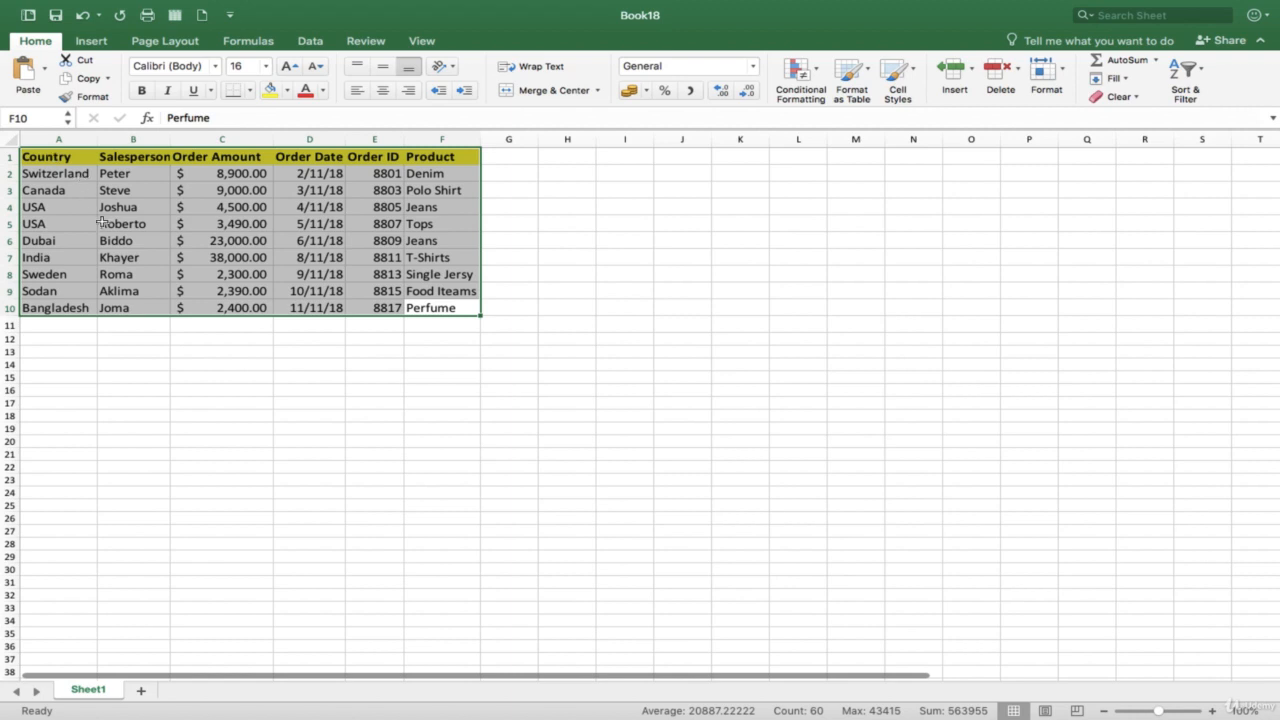
pyautogui.click(90, 41)
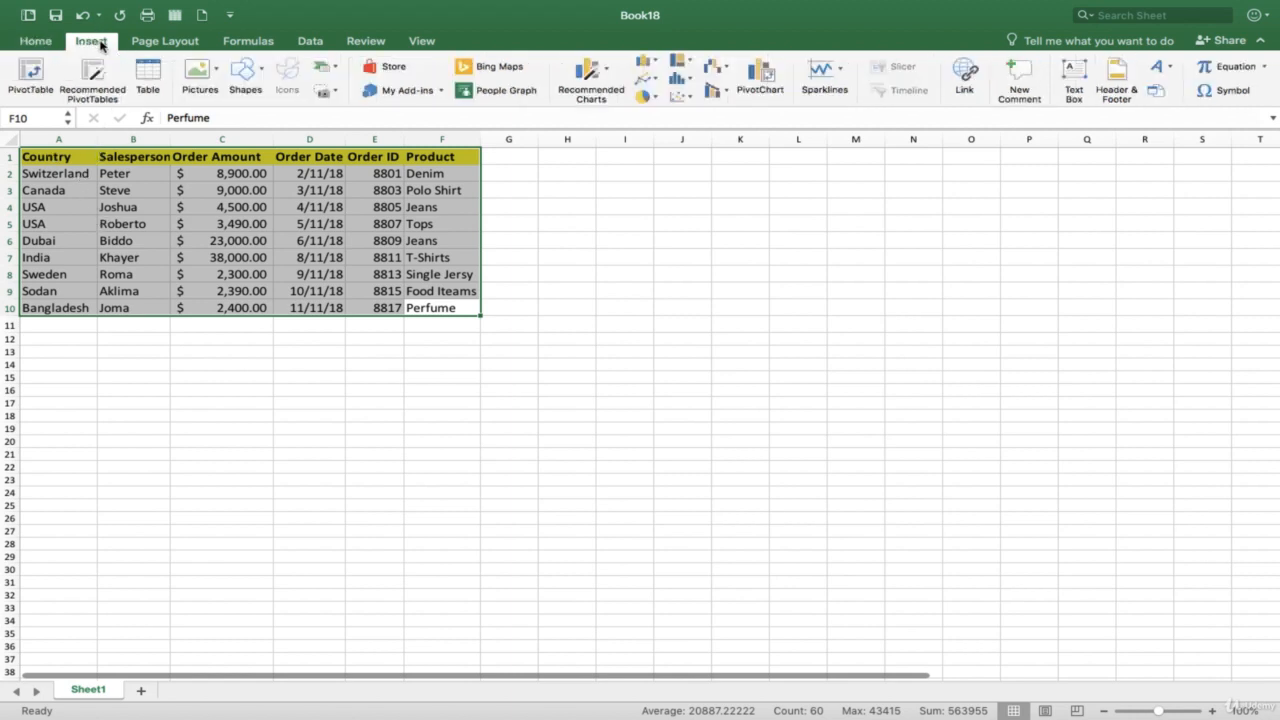
pyautogui.click(30, 76)
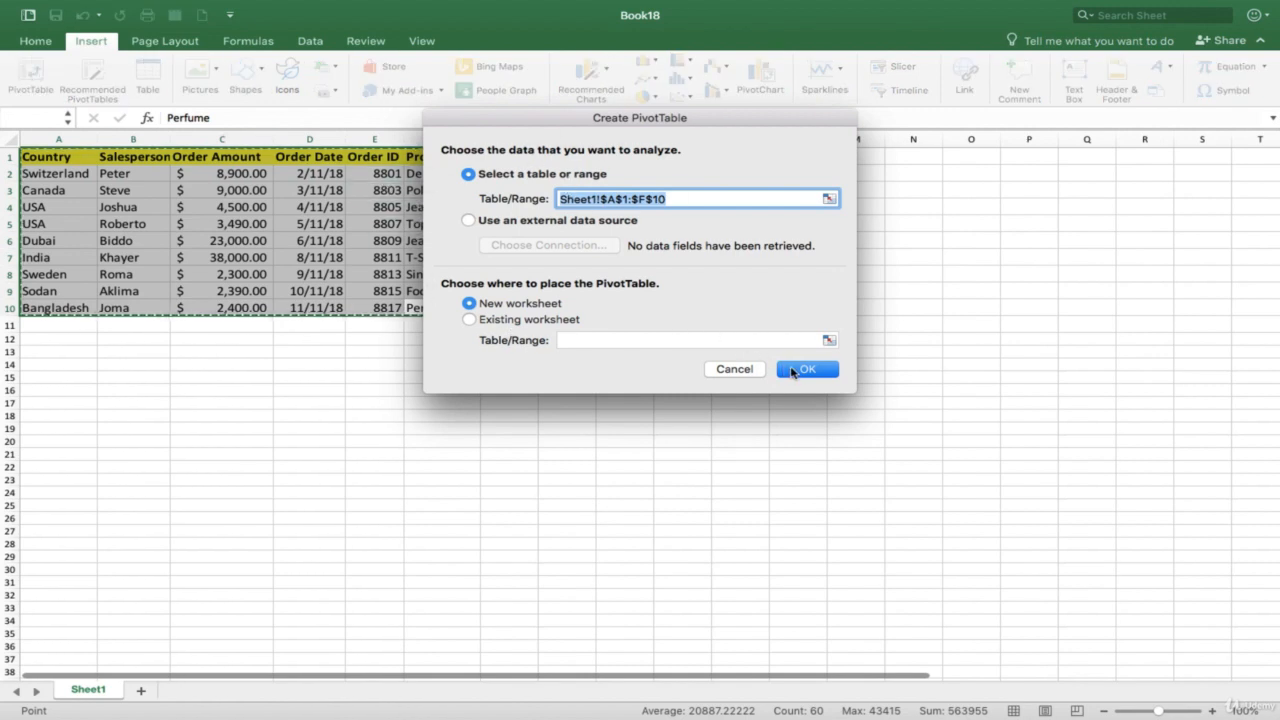
pyautogui.click(795, 372)
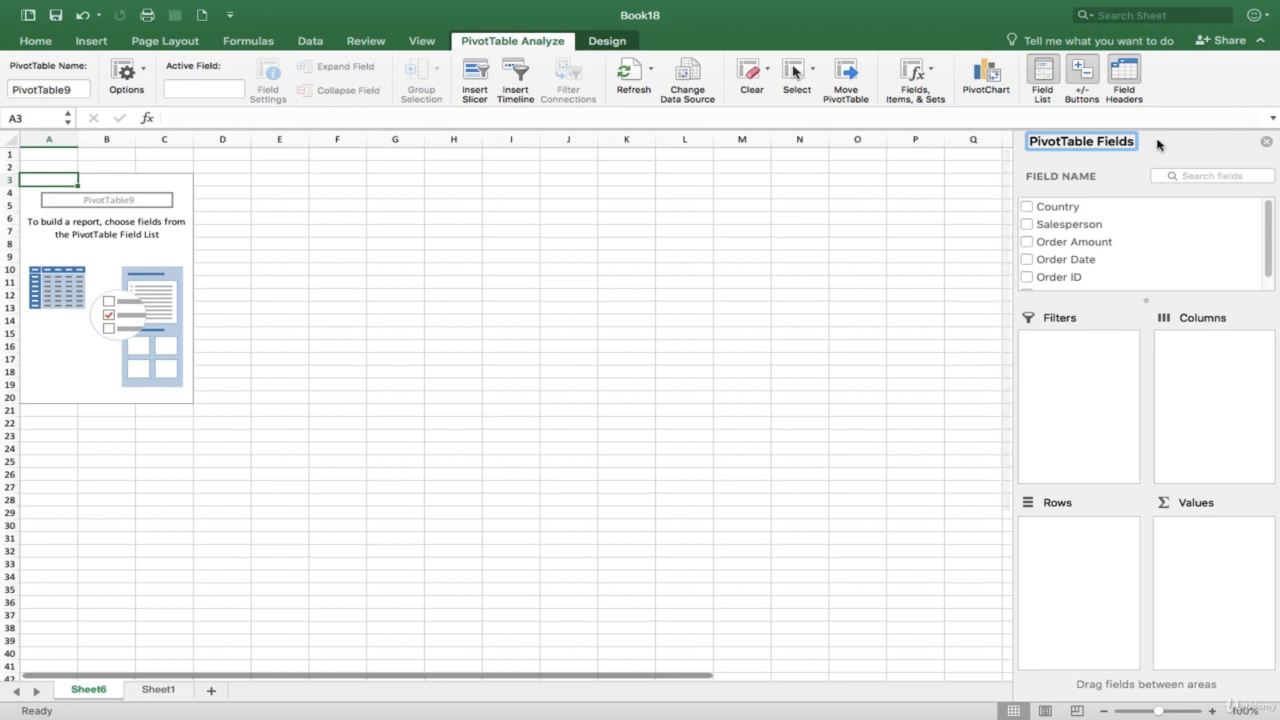
# Step: Detach the PivotTable Fields pane as a floating window and add the Salesperson field to the rows
pyautogui.moveTo(1137, 150); pyautogui.dragTo(1035, 188)
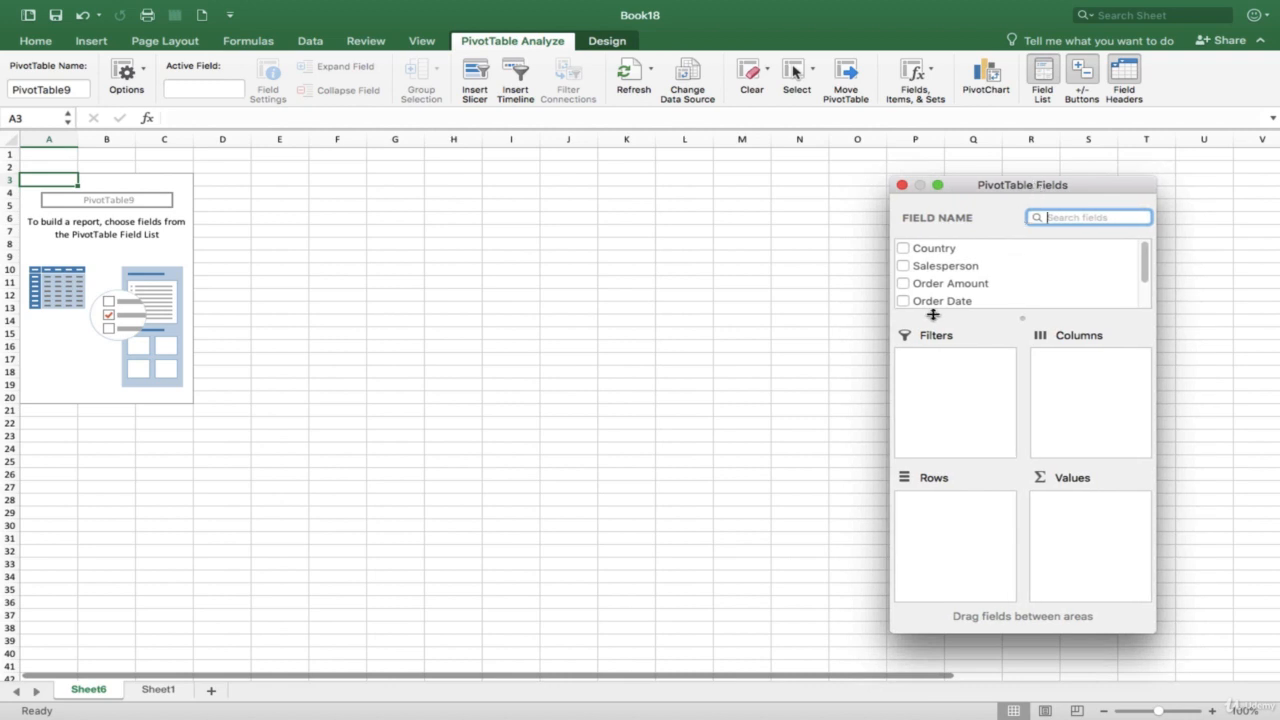
pyautogui.scroll(-1, 931, 266)
pyautogui.scroll(1, 931, 268)
pyautogui.scroll(-1, 931, 268)
pyautogui.scroll(1, 931, 268)
pyautogui.click(904, 266)
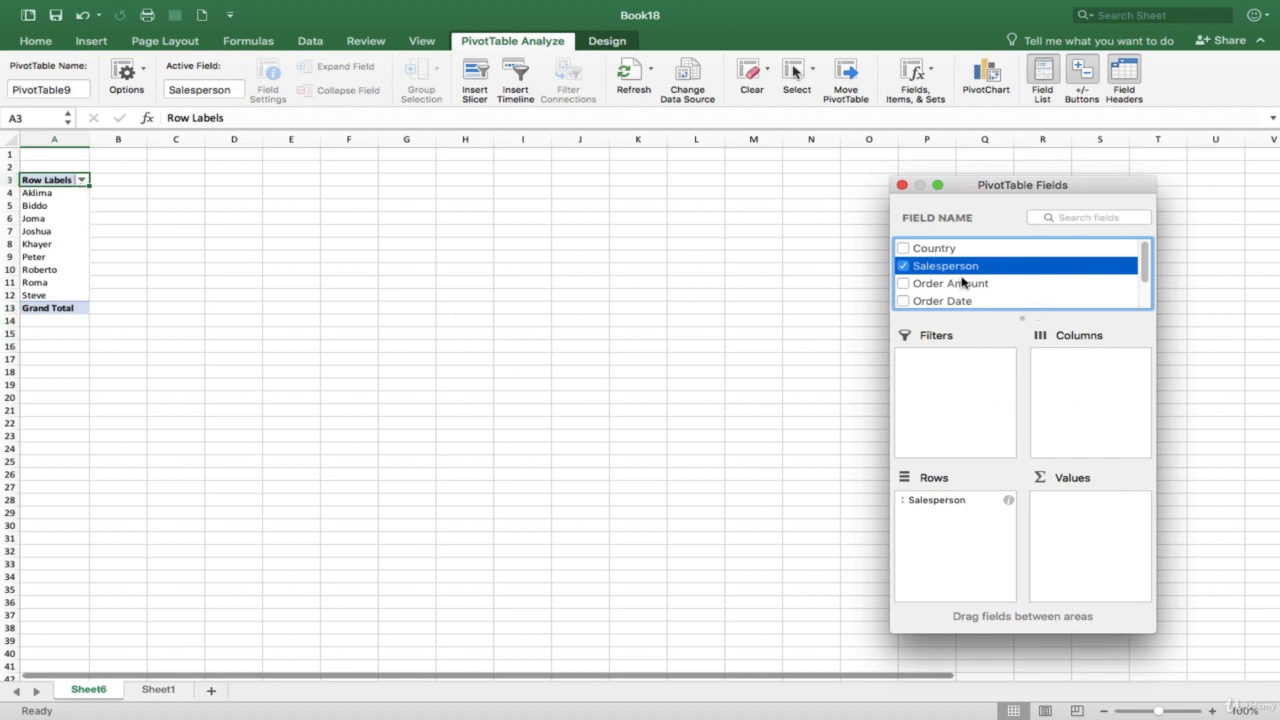
# Step: Add the Order Amount field to the PivotTable as summed values
pyautogui.scroll(-1, 963, 282)
pyautogui.scroll(-1, 963, 282)
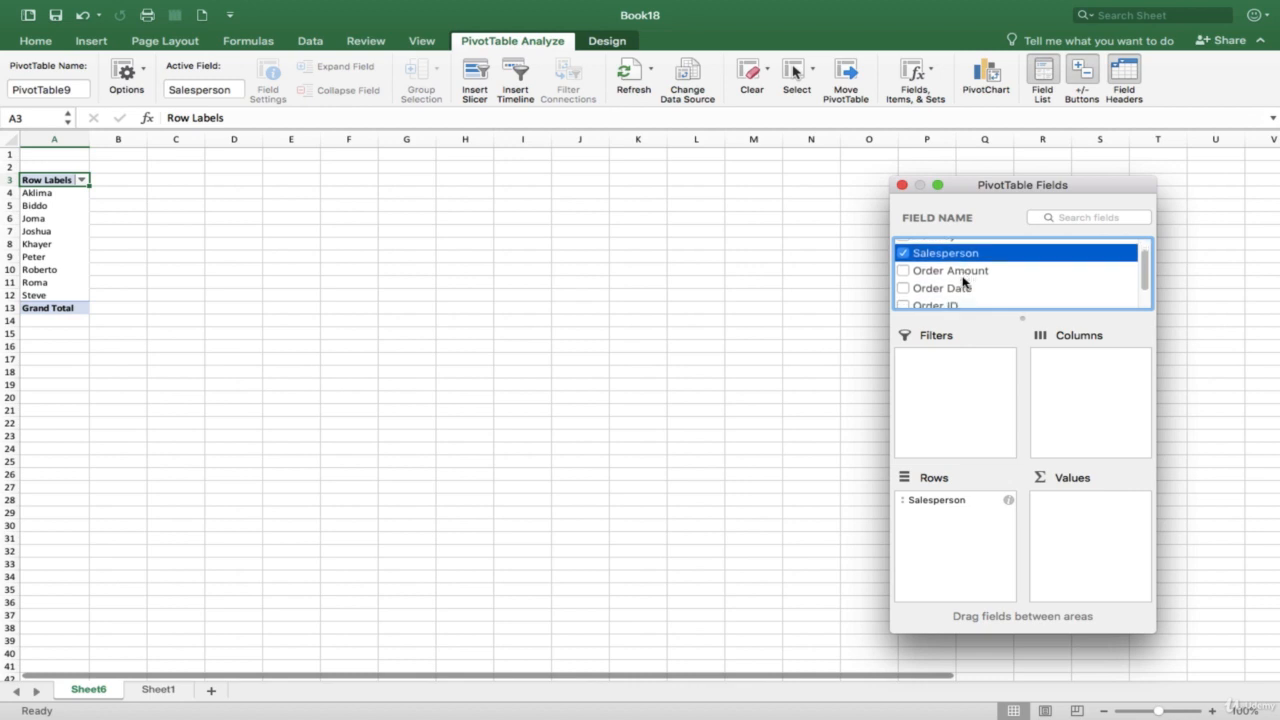
pyautogui.click(905, 272)
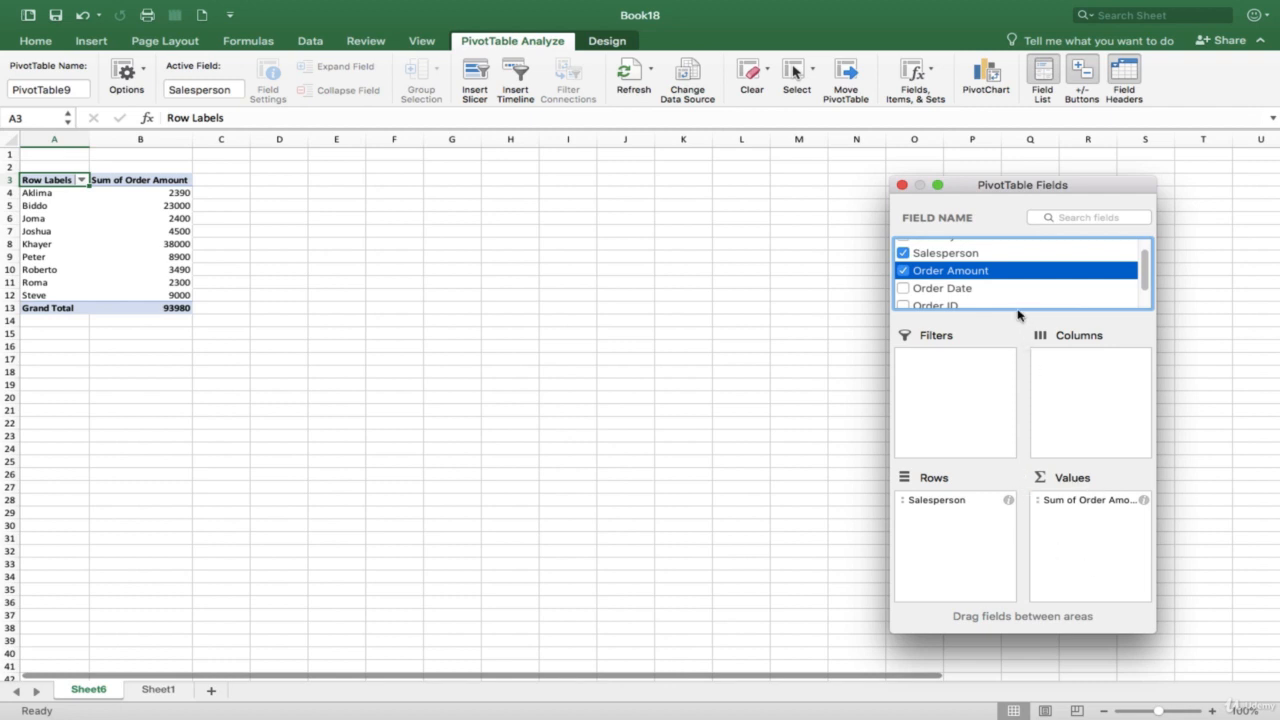
# Step: Add the Product field to the PivotTable's columns
pyautogui.scroll(-2, 1012, 304)
pyautogui.scroll(2, 1012, 304)
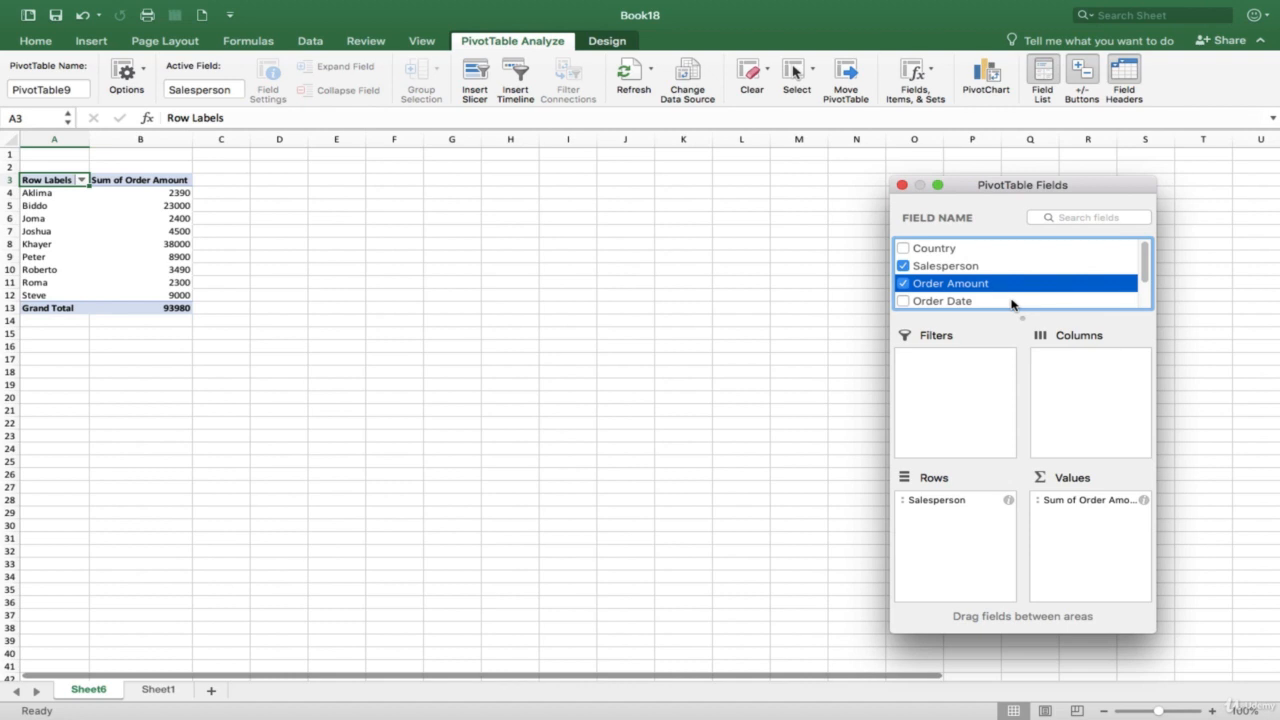
pyautogui.scroll(-2, 1012, 304)
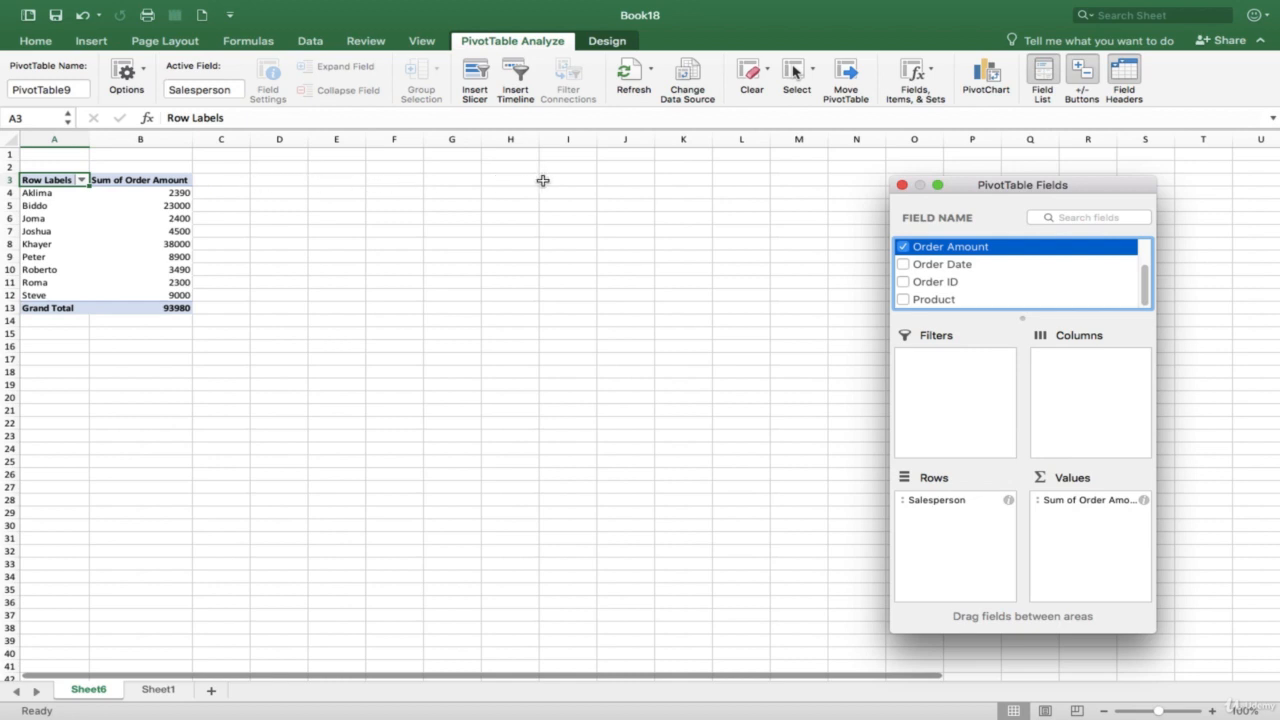
pyautogui.click(937, 300)
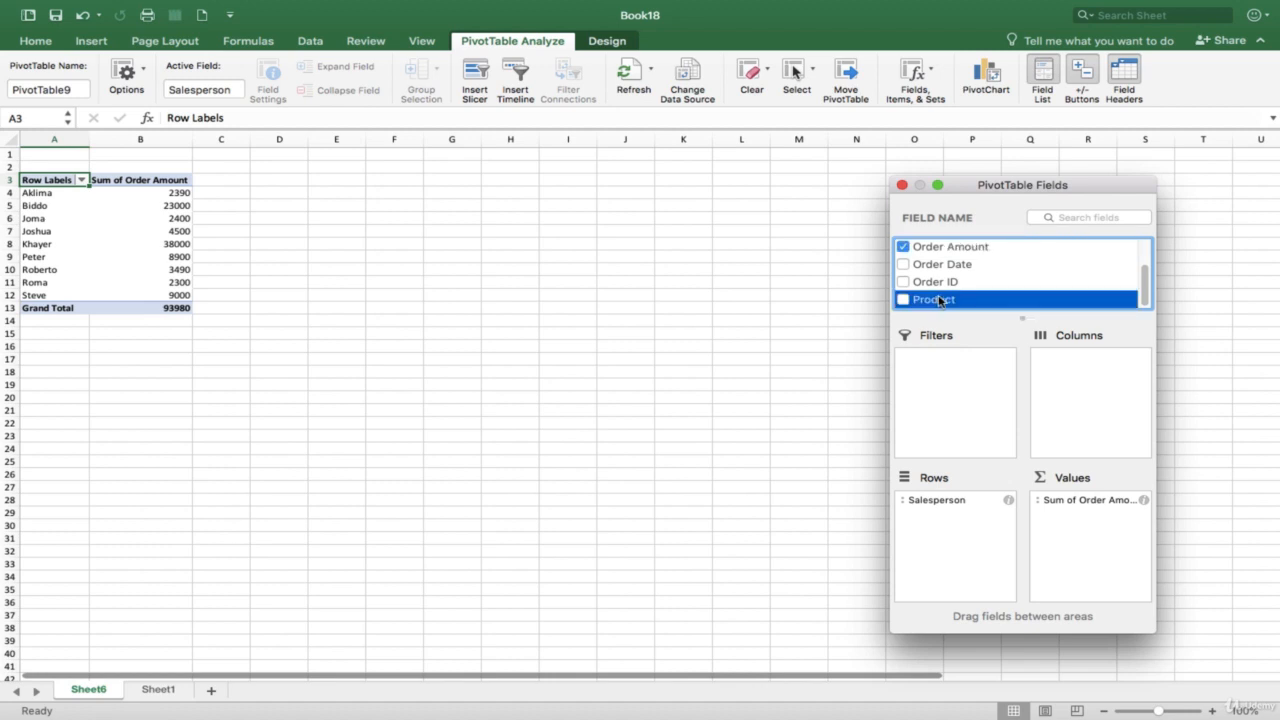
pyautogui.moveTo(937, 300); pyautogui.dragTo(1089, 389)
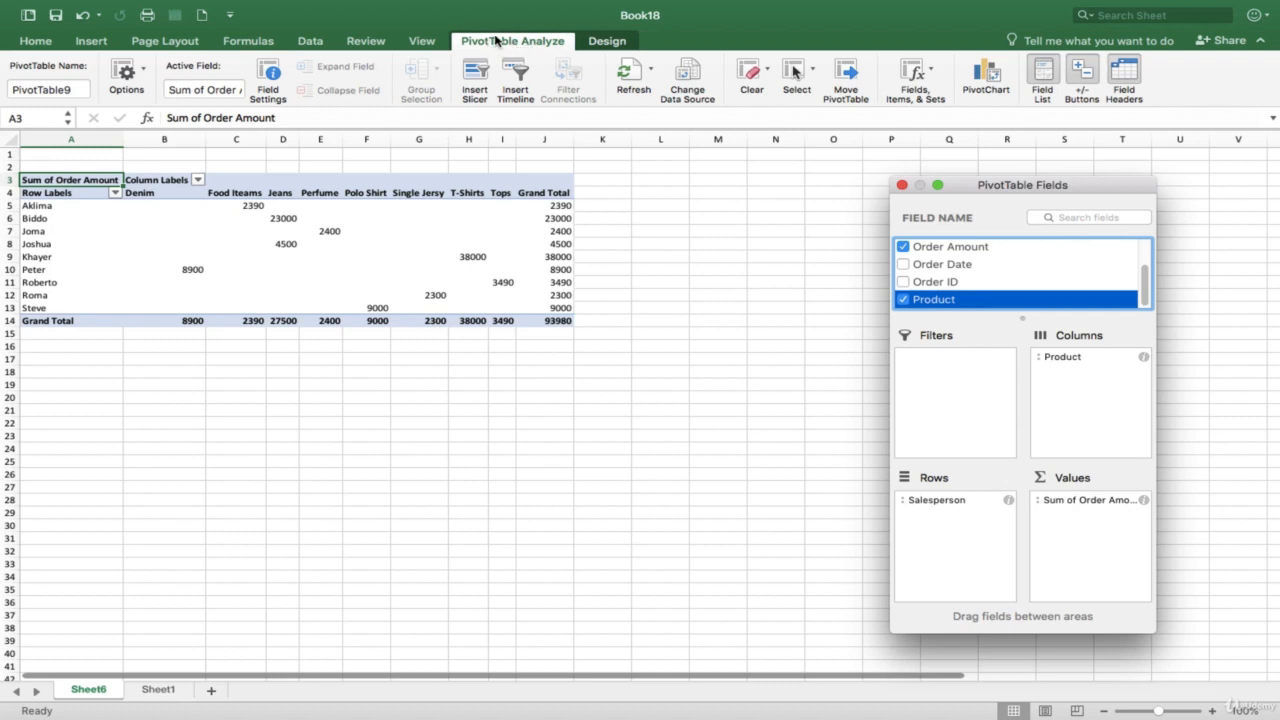
# Step: Try several light PivotTable styles, including blue and green ones, and apply the light orange style
pyautogui.click(594, 45)
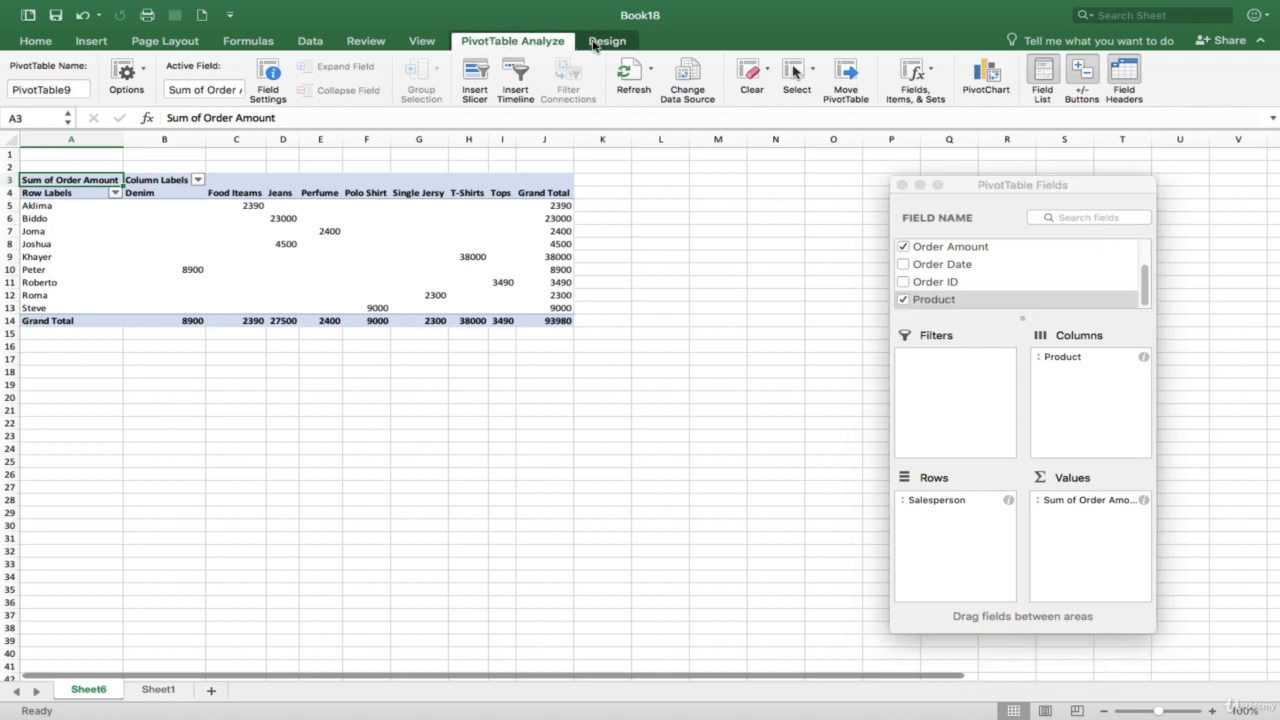
pyautogui.click(658, 86)
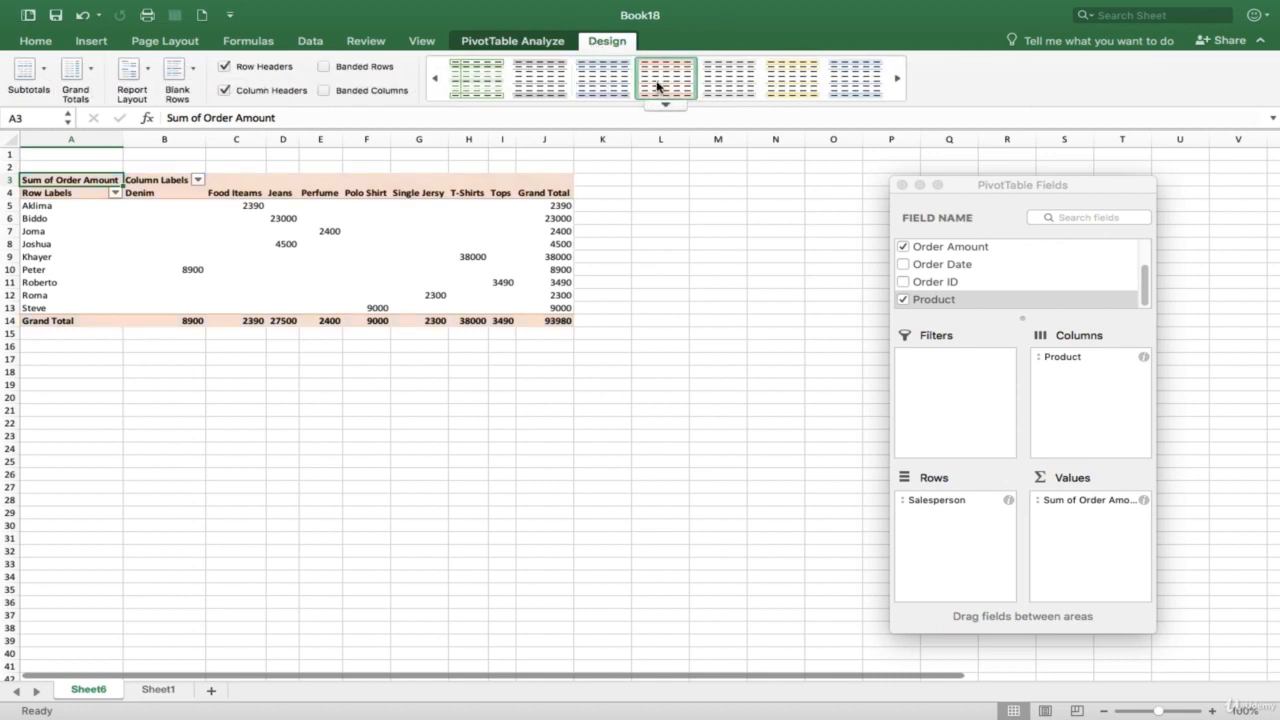
pyautogui.click(853, 82)
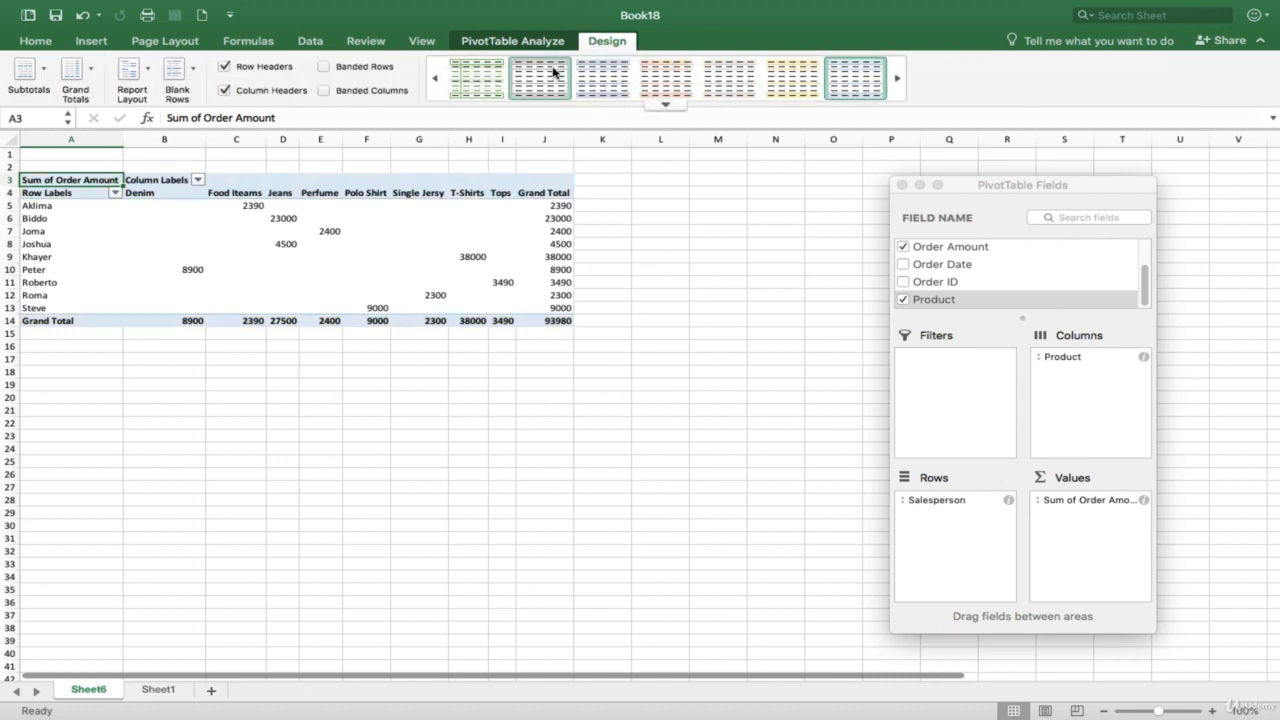
pyautogui.click(478, 78)
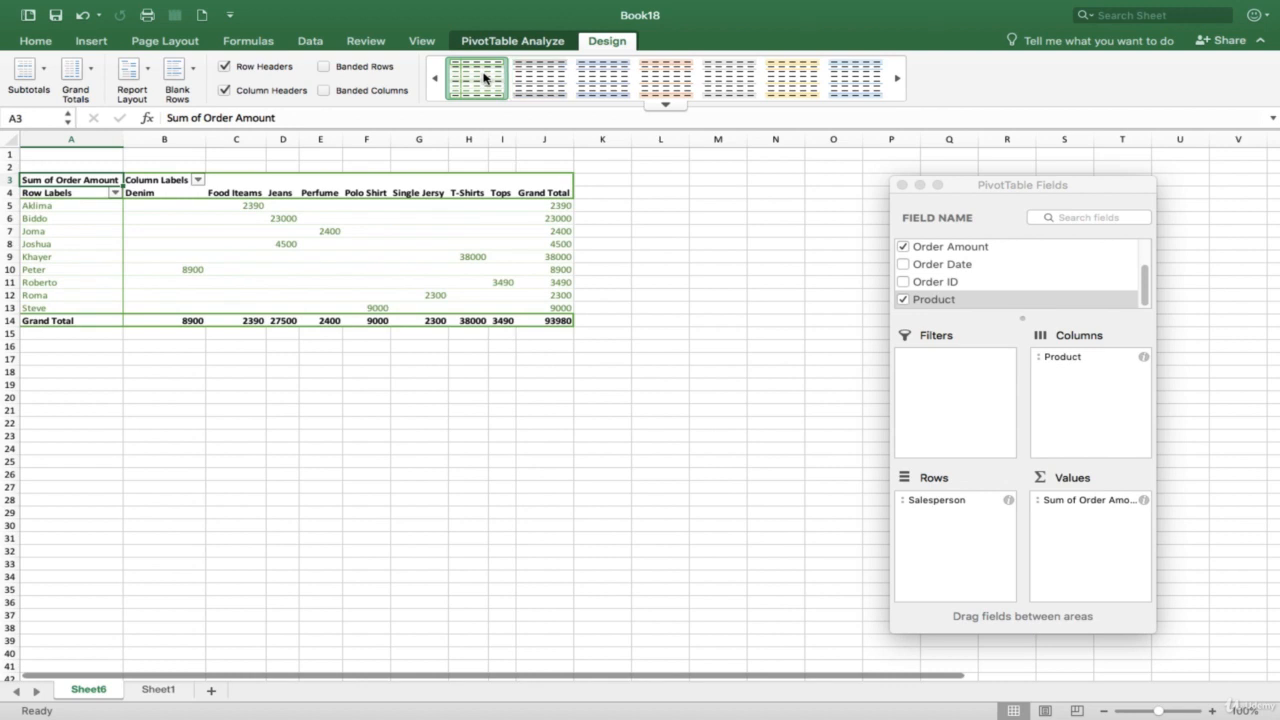
pyautogui.click(535, 85)
pyautogui.click(590, 85)
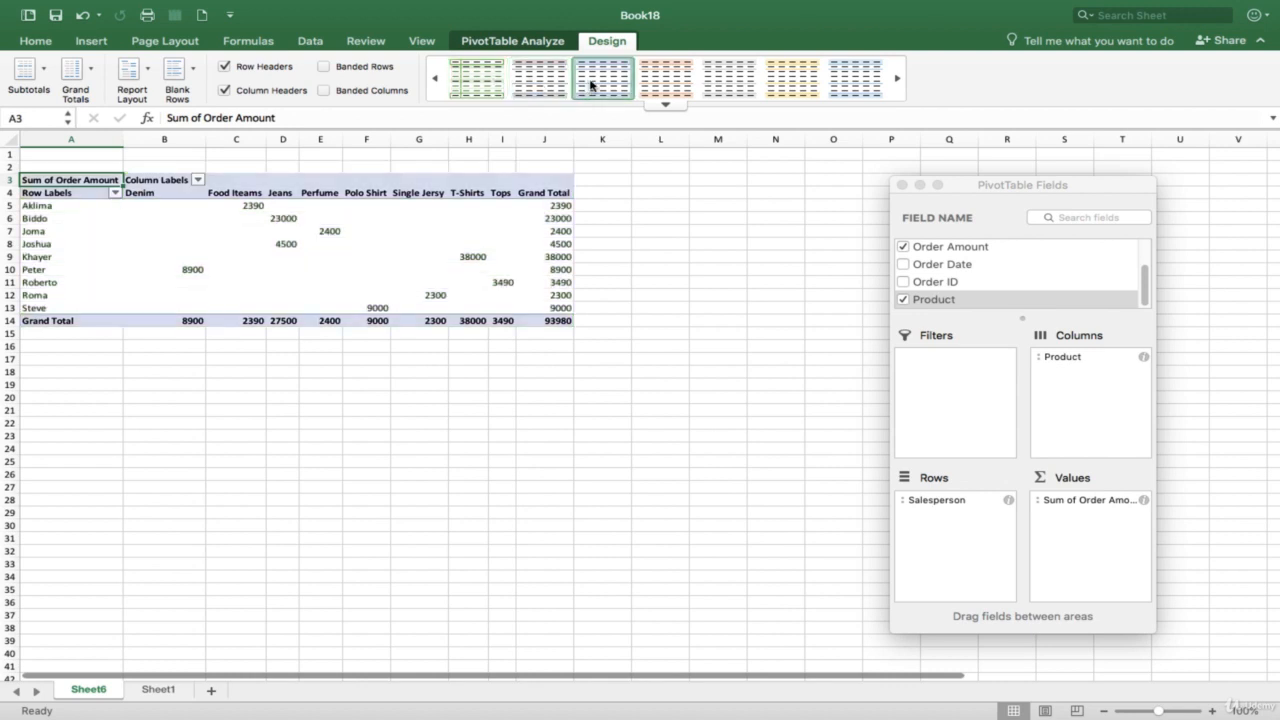
pyautogui.click(652, 84)
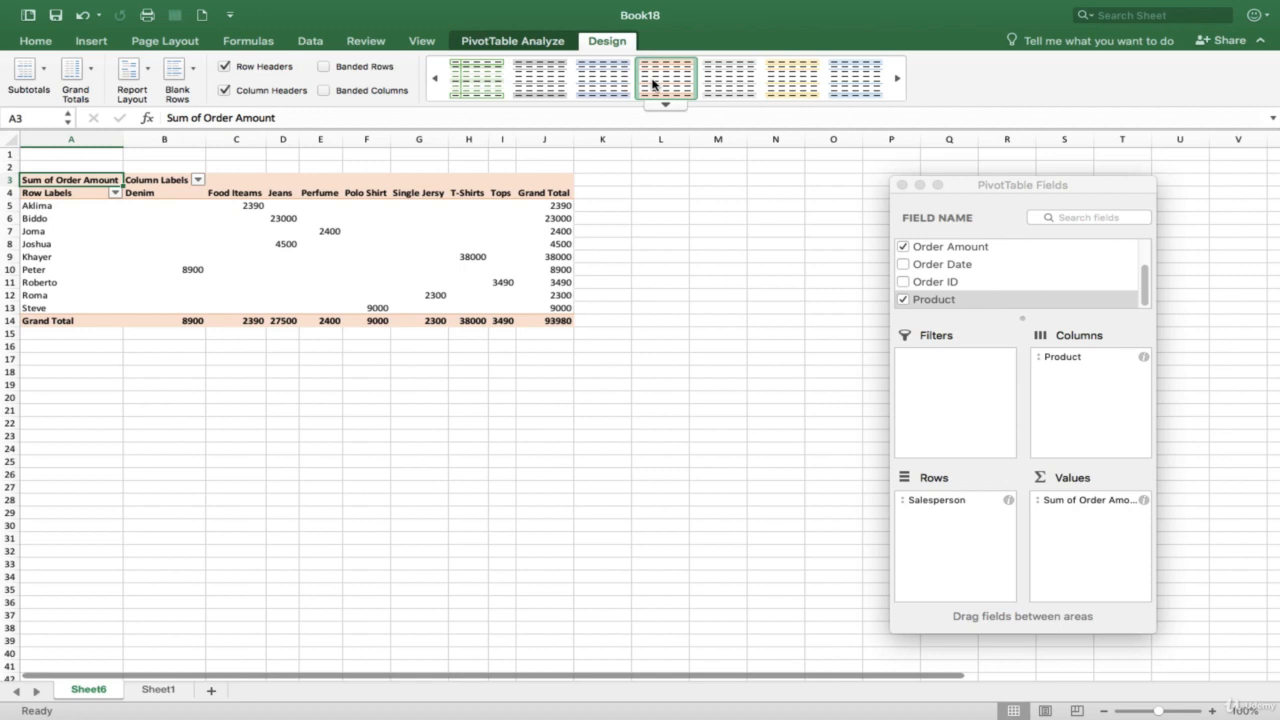
pyautogui.click(548, 42)
pyautogui.click(594, 42)
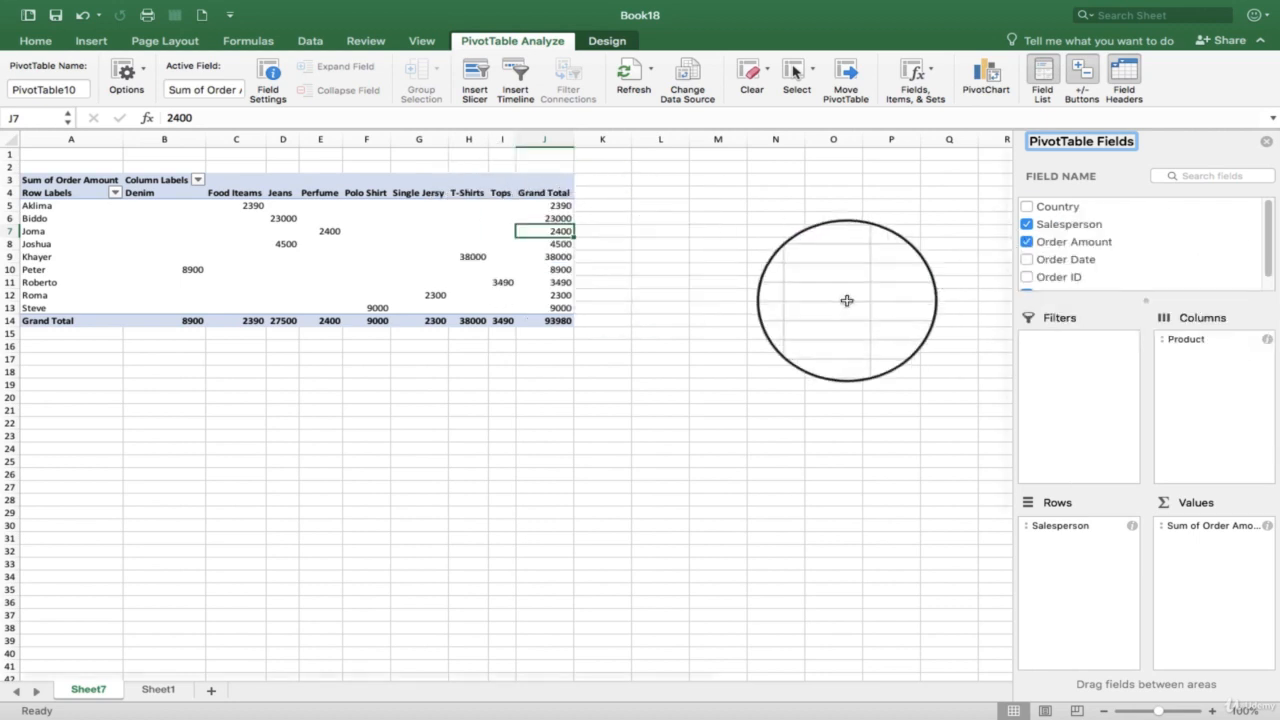
# Step: Remove the Product field from the PivotTable and add Order ID to the columns instead
pyautogui.scroll(-4, 373, 268)
pyautogui.scroll(4, 373, 268)
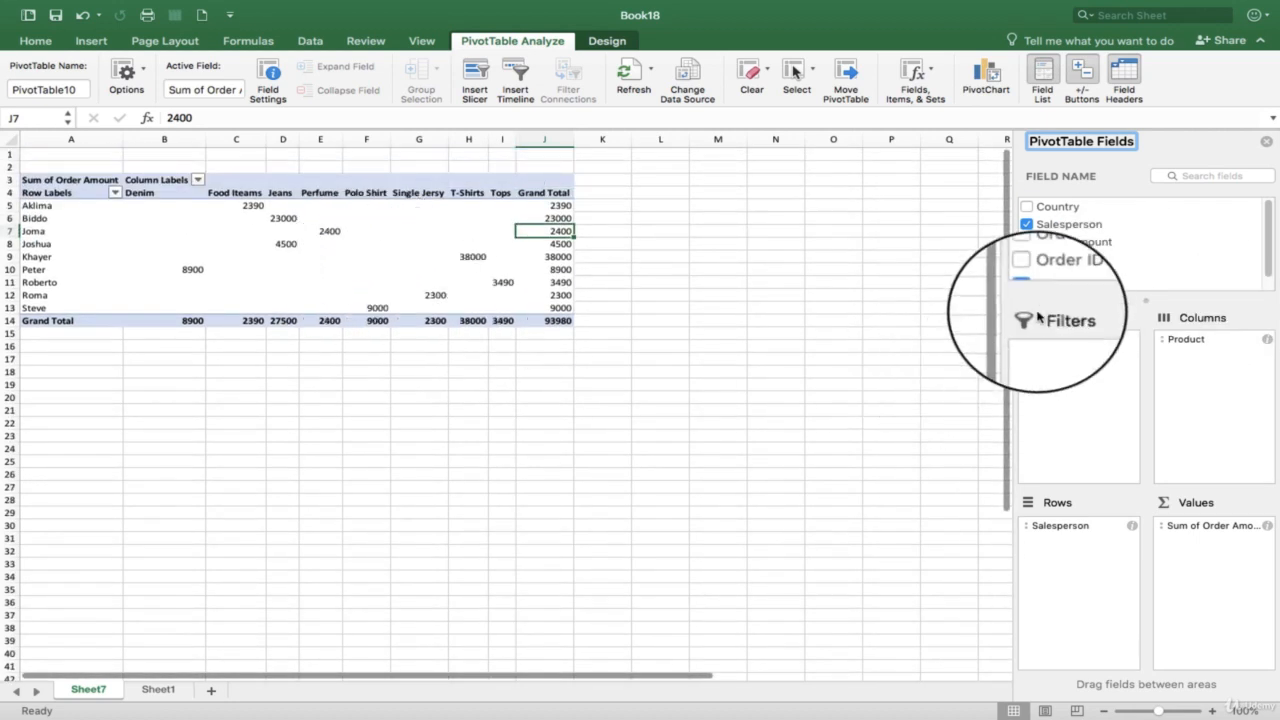
pyautogui.scroll(-2, 1040, 255)
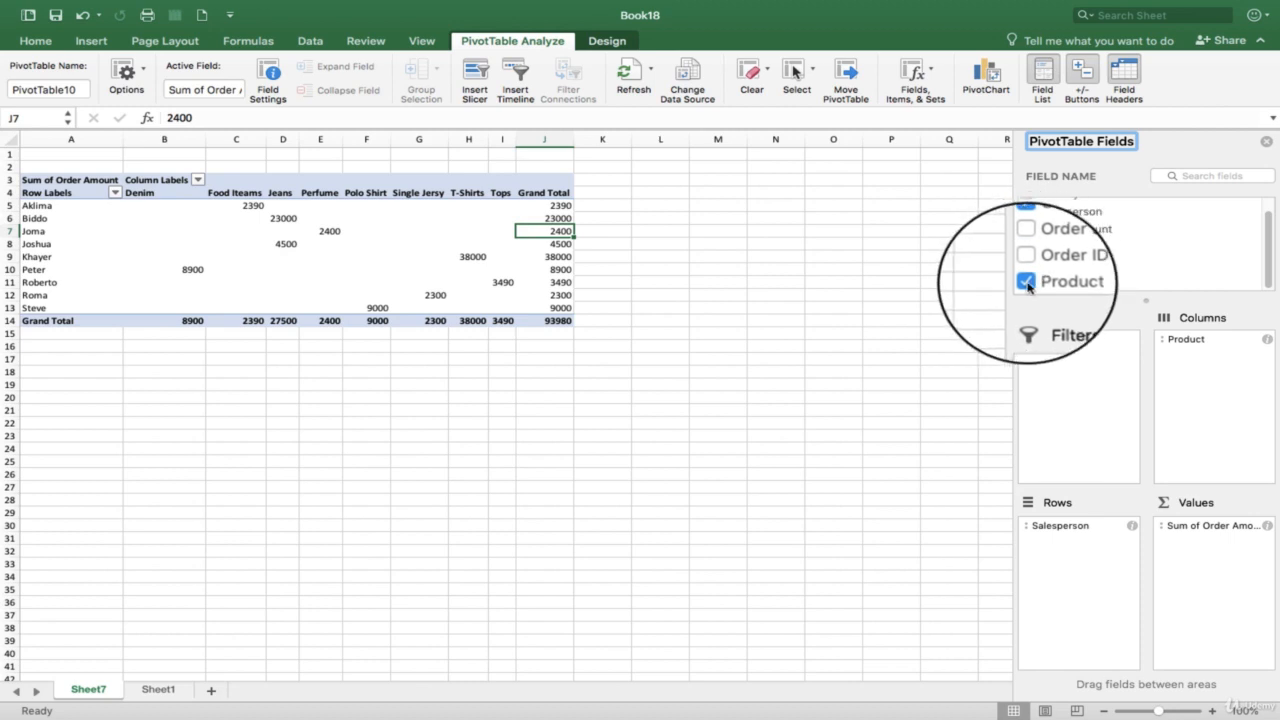
pyautogui.click(1027, 283)
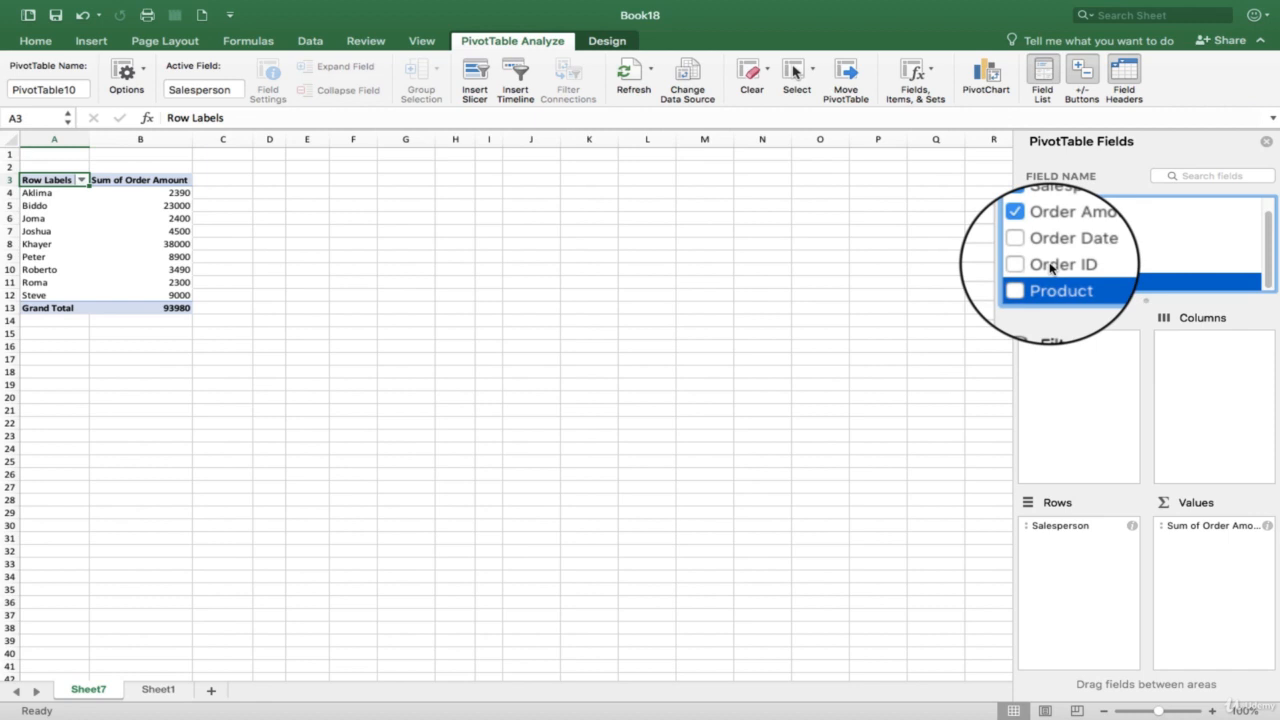
pyautogui.moveTo(1050, 268); pyautogui.dragTo(1229, 386)
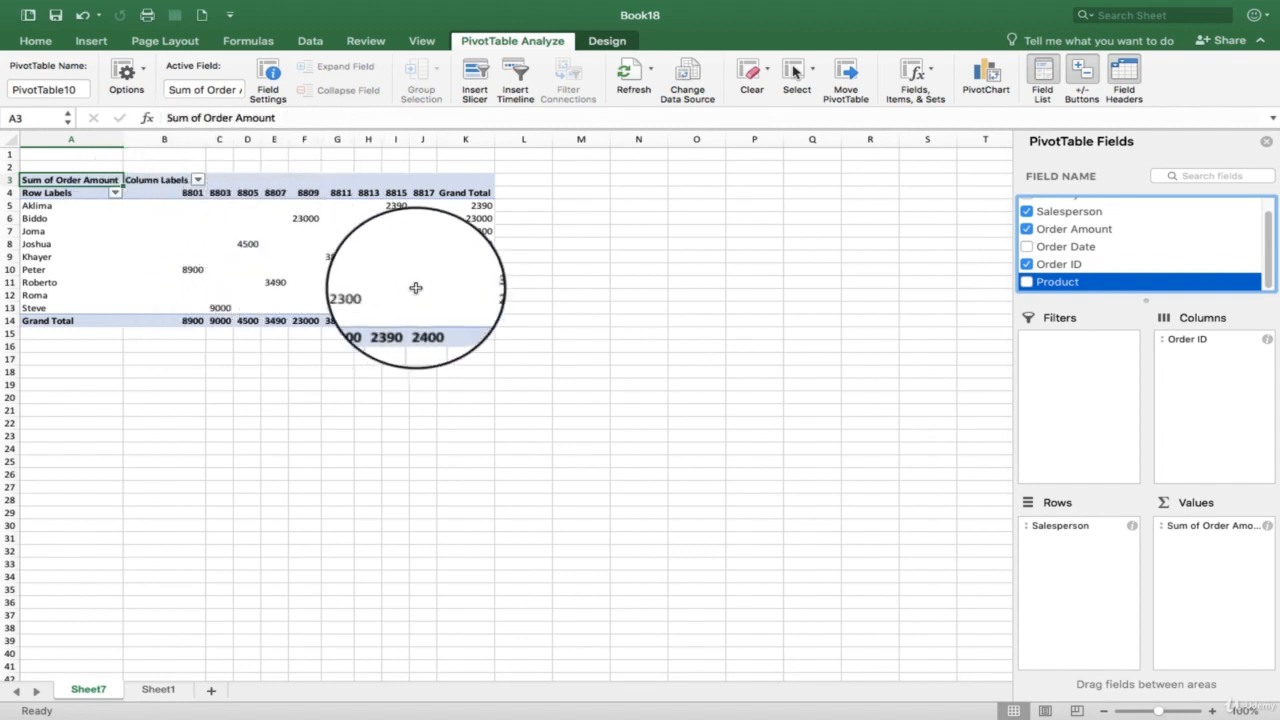
# Step: Inspect the Order ID 8817 column and the order amount recorded in it
pyautogui.click(418, 193)
pyautogui.click(396, 191)
pyautogui.click(421, 192)
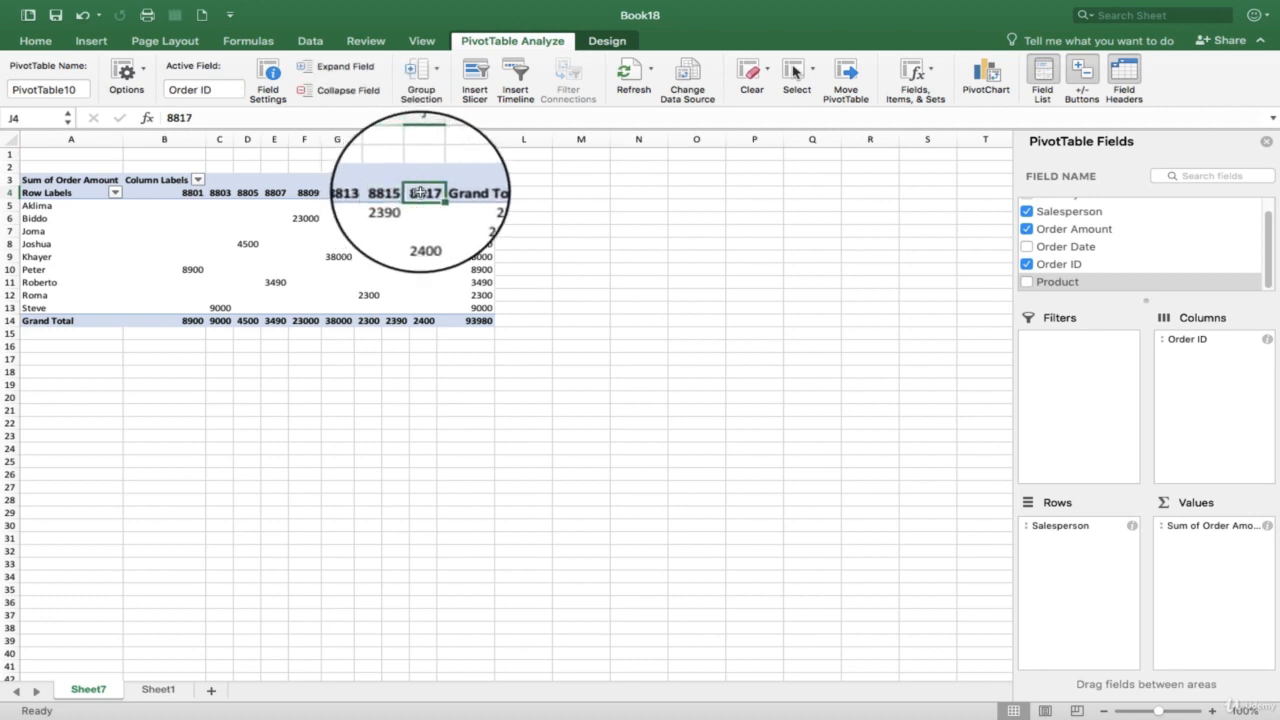
pyautogui.click(423, 231)
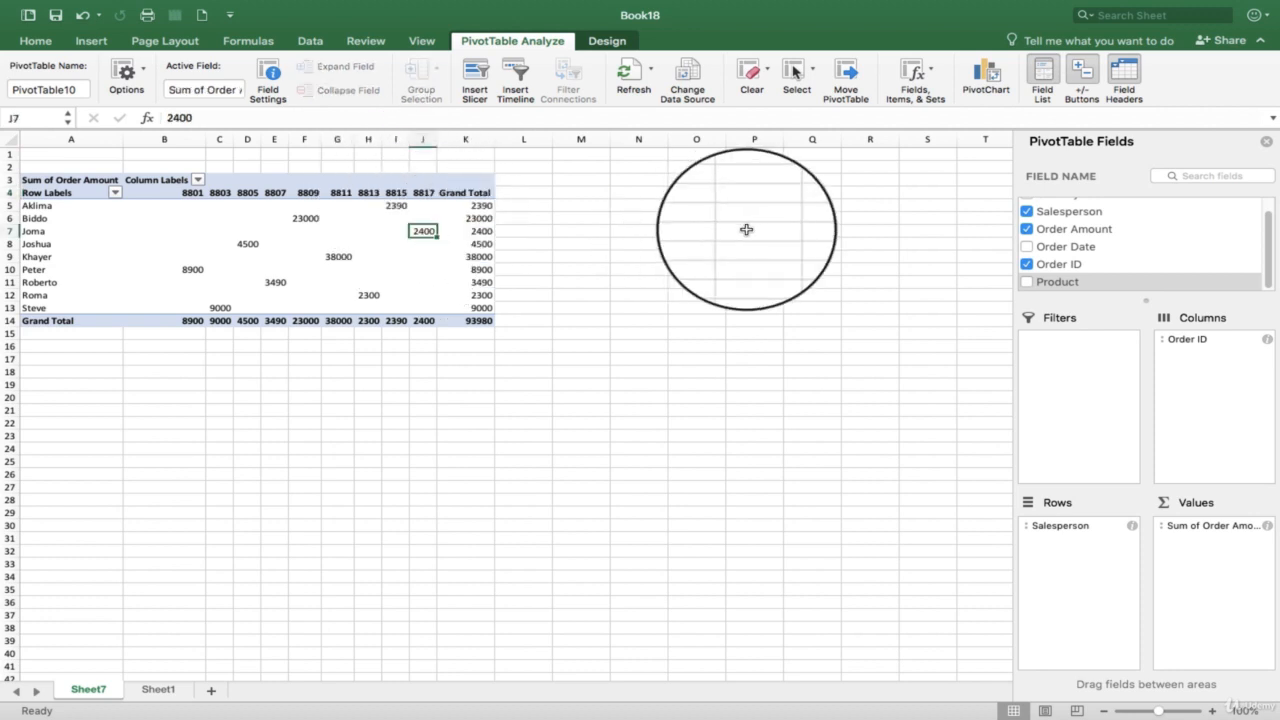
# Step: Detach the PivotTable Fields pane as a floating window beside the table and review its field list
pyautogui.scroll(-1, 1143, 256)
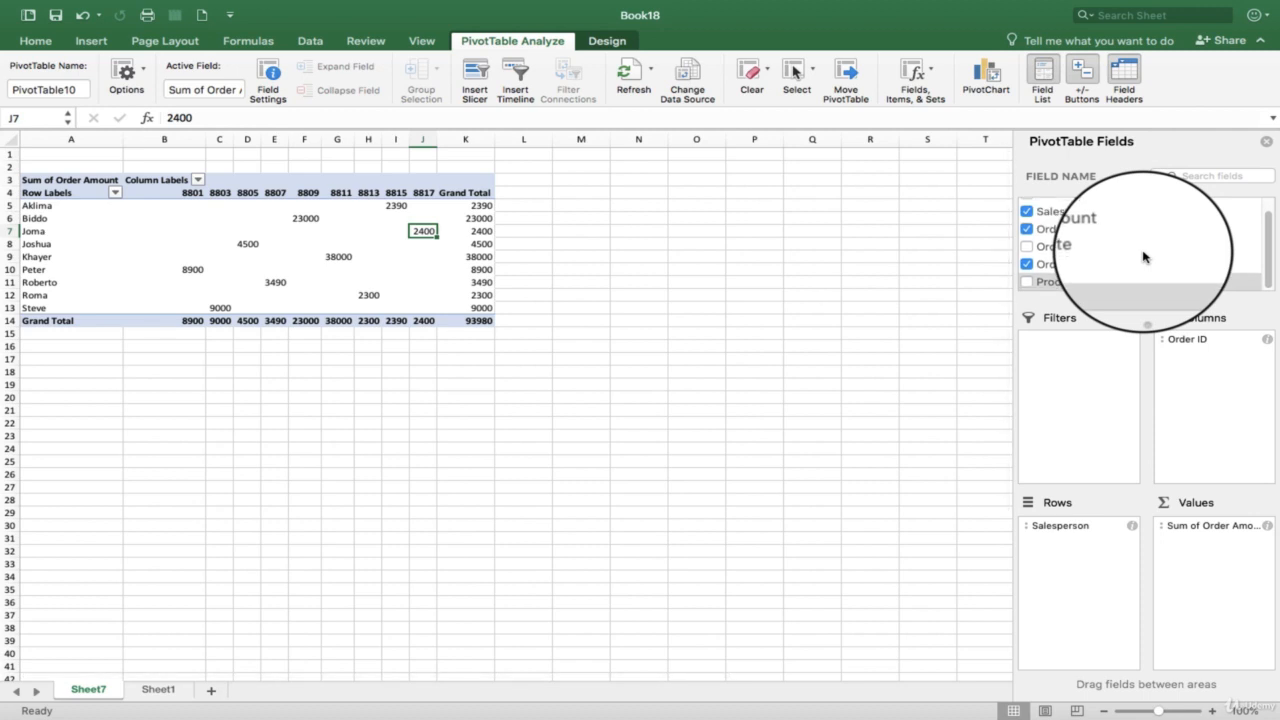
pyautogui.moveTo(1143, 145); pyautogui.dragTo(804, 216)
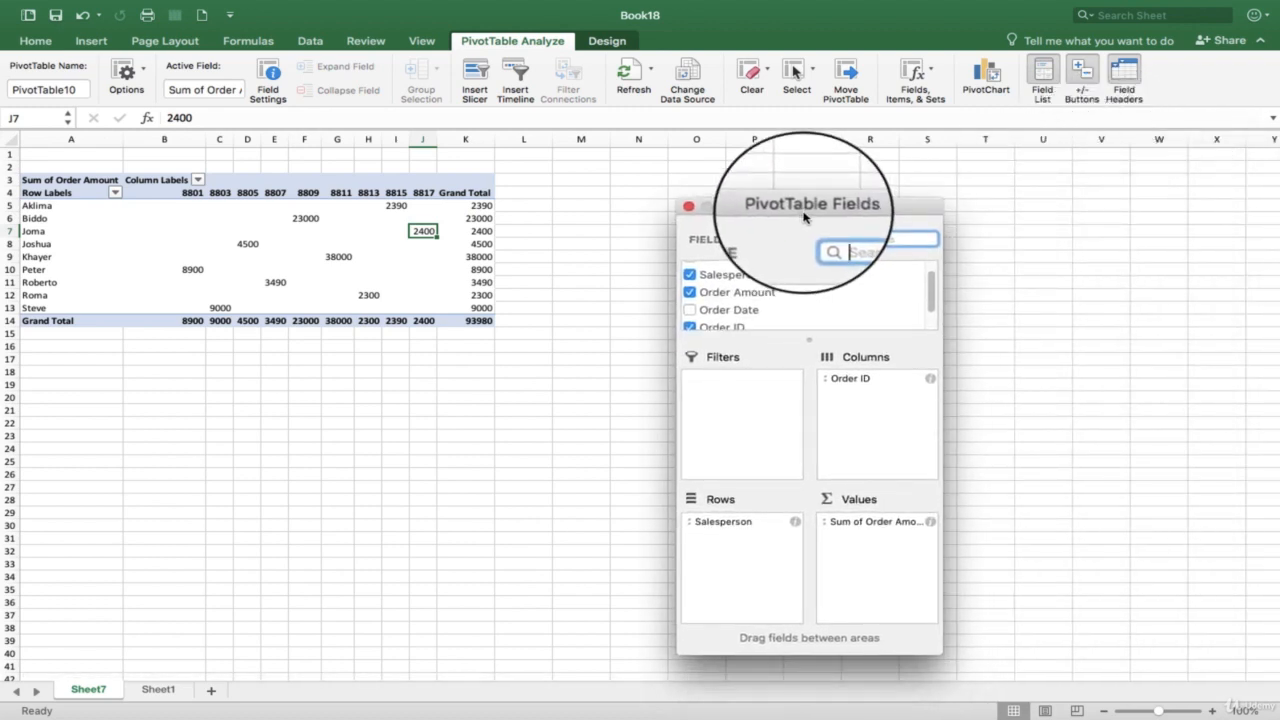
pyautogui.scroll(-1, 800, 310)
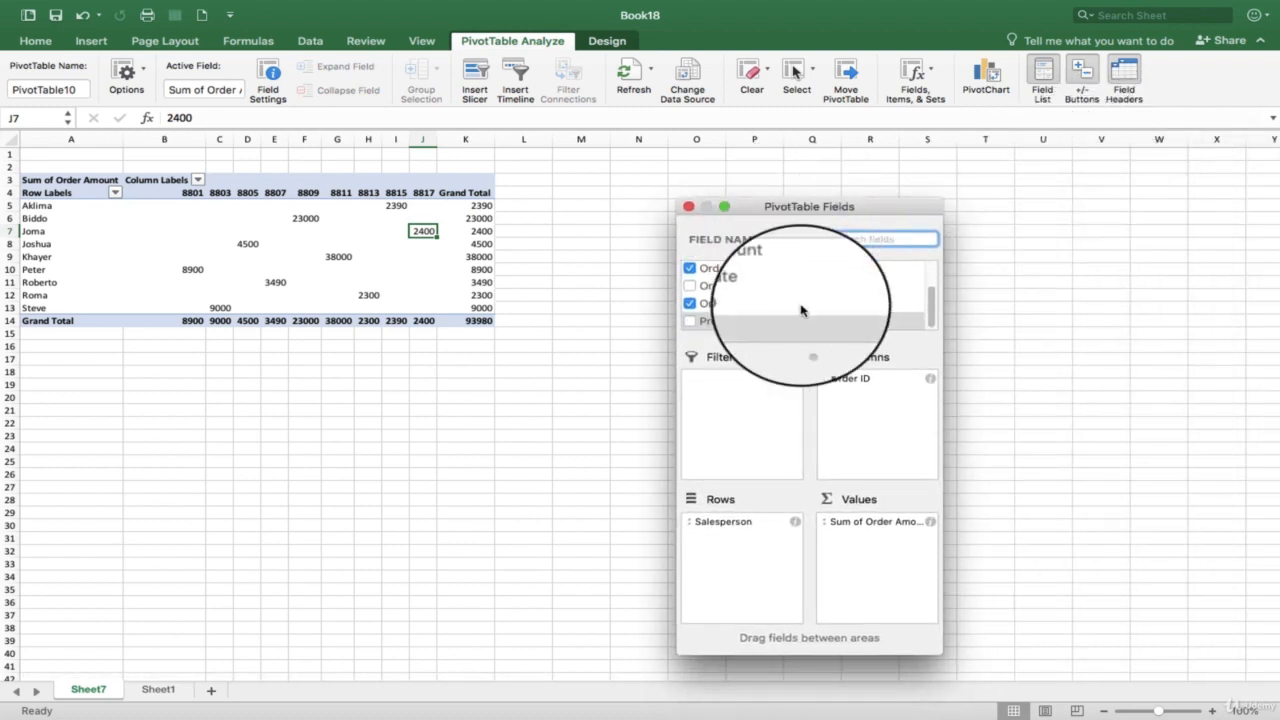
pyautogui.scroll(2, 800, 310)
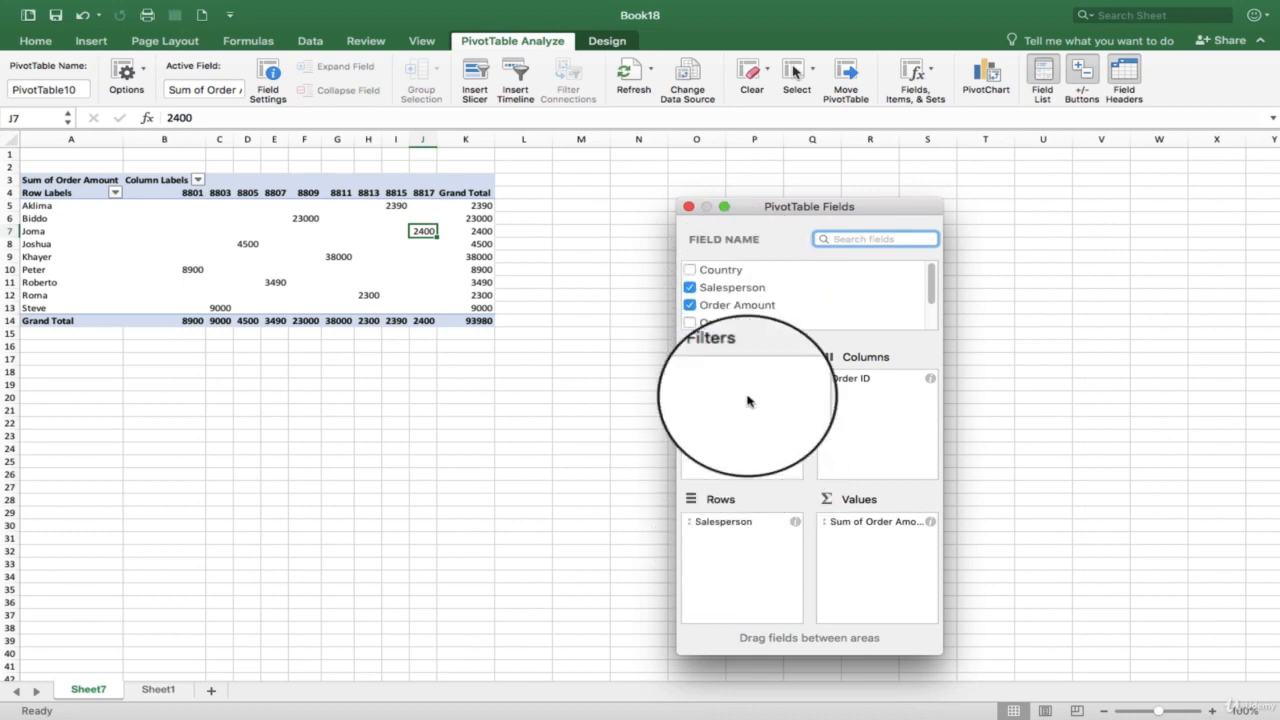
pyautogui.scroll(-2, 760, 300)
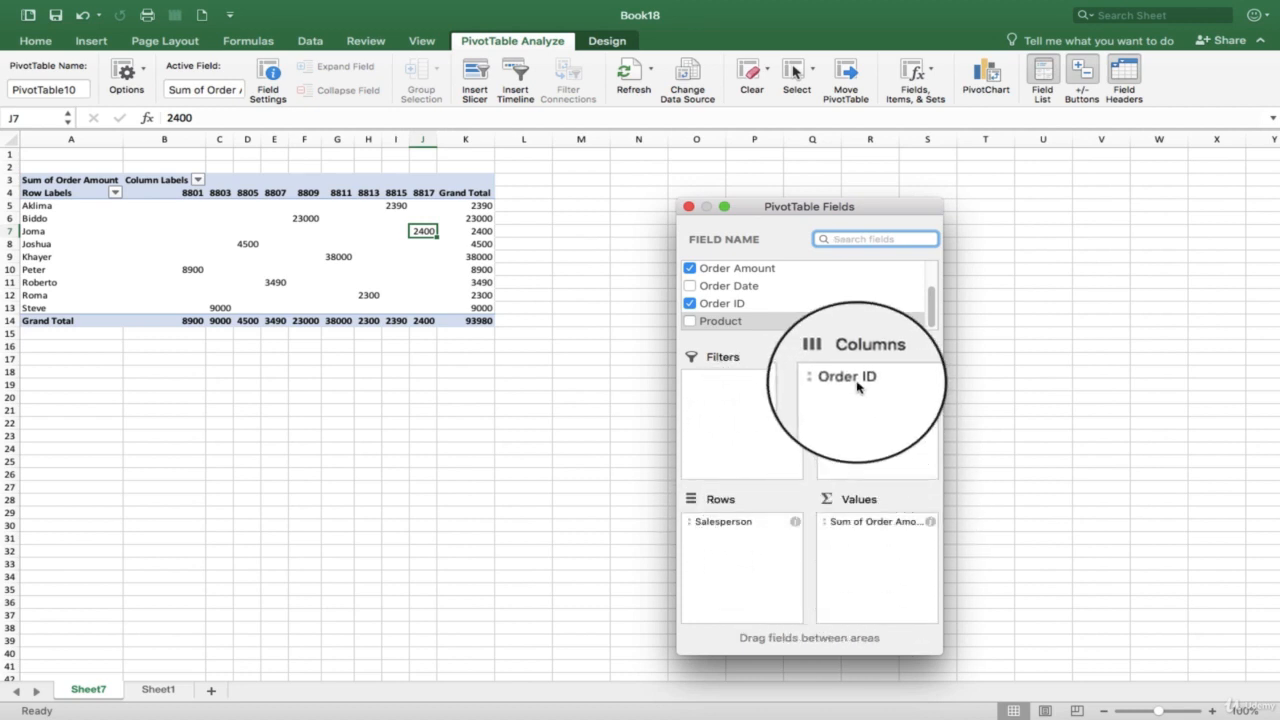
# Step: Try Order ID as a row field under Salesperson and move it back to the columns
pyautogui.moveTo(851, 378); pyautogui.dragTo(742, 552)
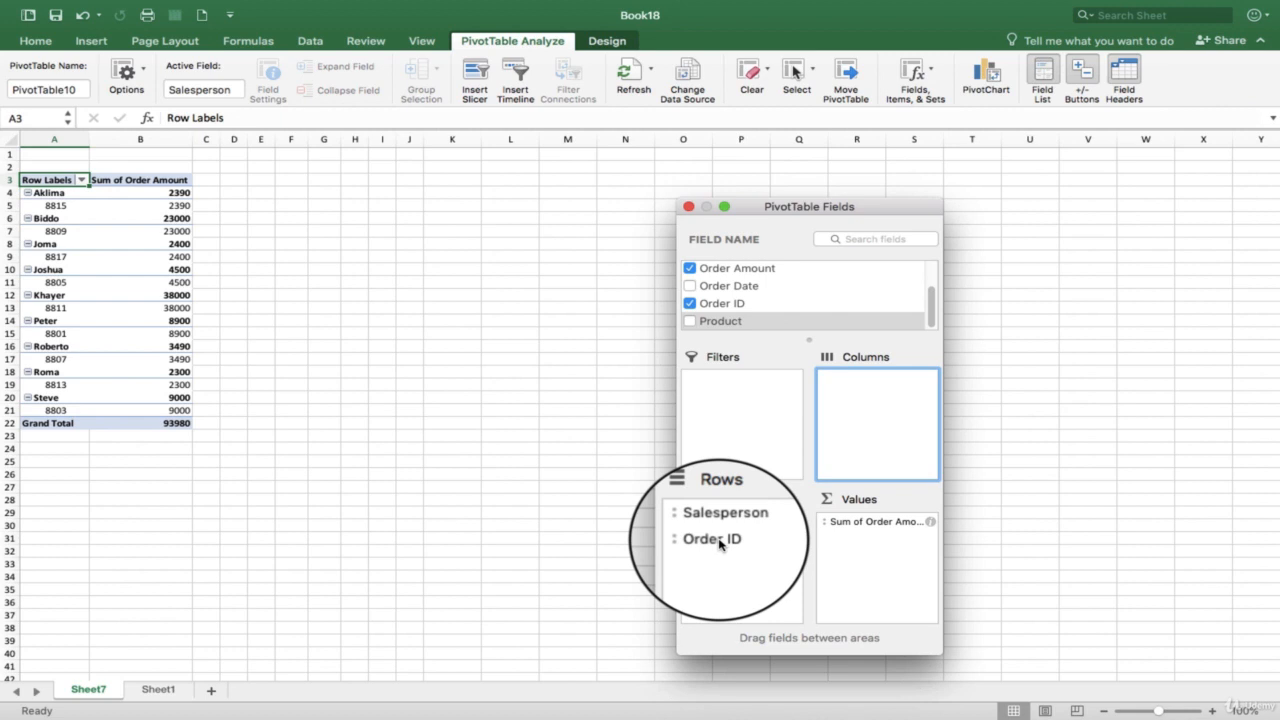
pyautogui.moveTo(720, 542); pyautogui.dragTo(886, 404)
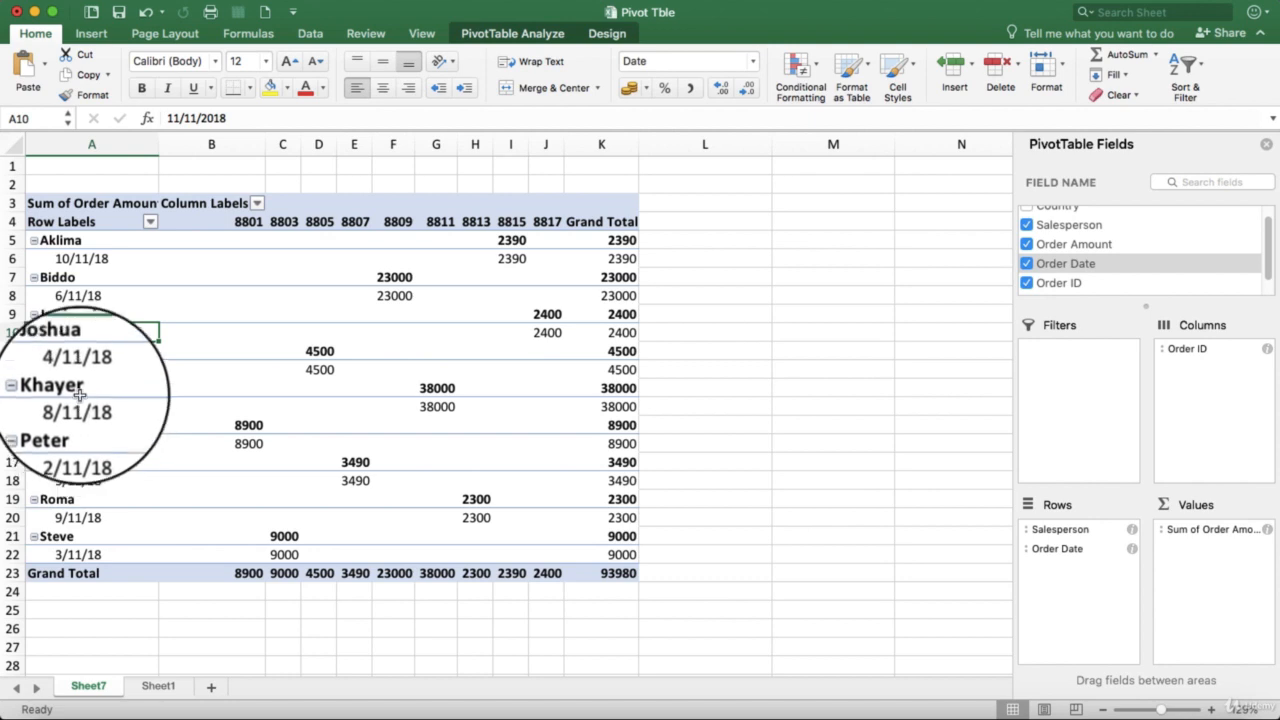
# Step: Group the order dates in the PivotTable rows by Months
pyautogui.rightClick(84, 333)
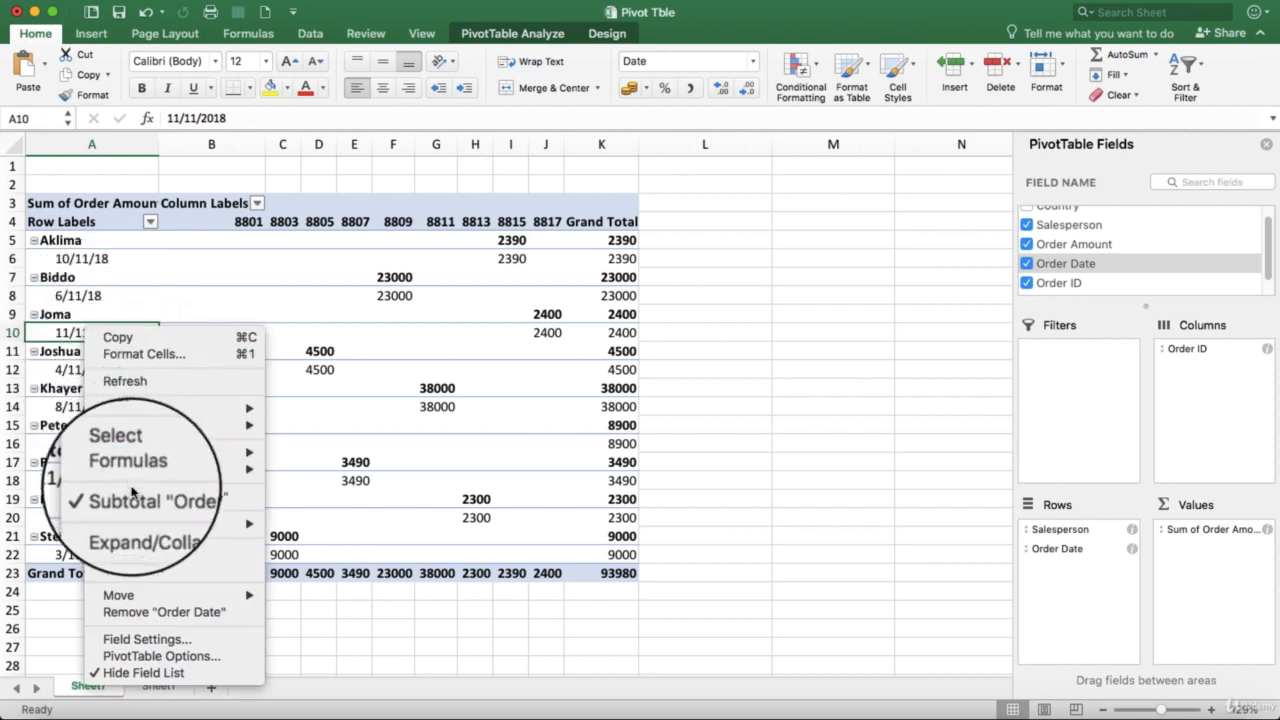
pyautogui.click(145, 550)
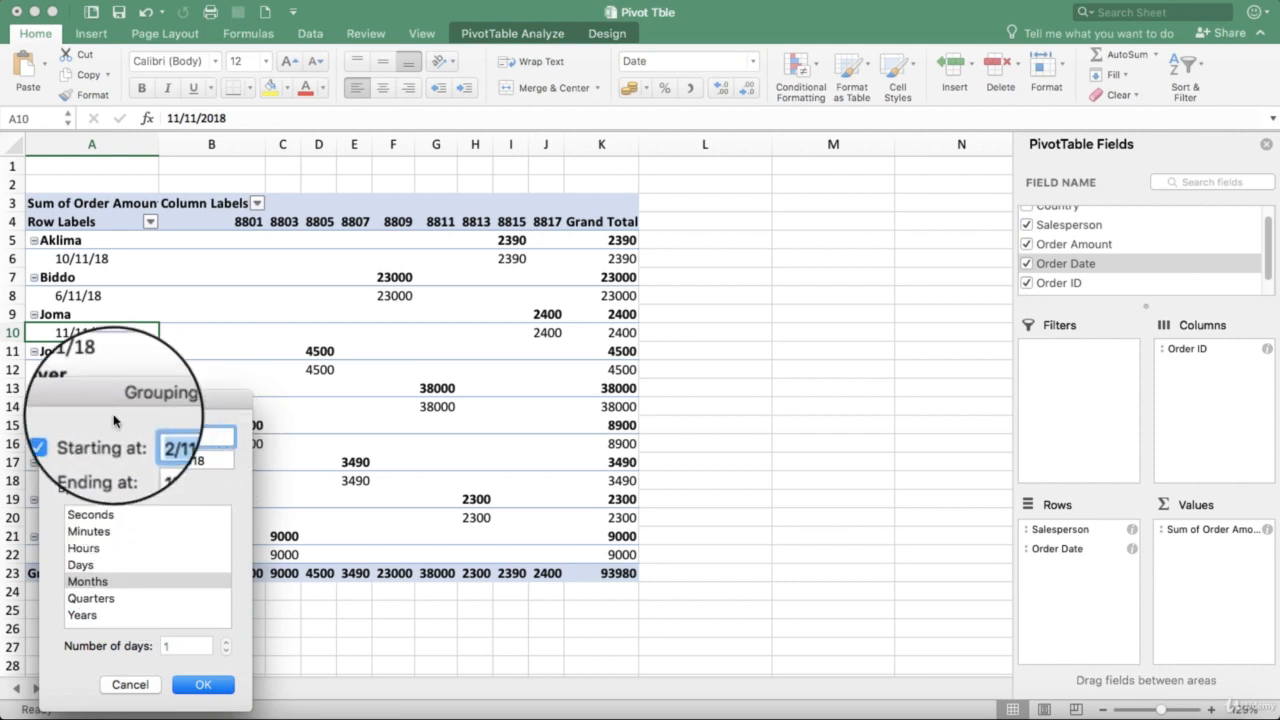
pyautogui.moveTo(112, 401); pyautogui.dragTo(149, 314)
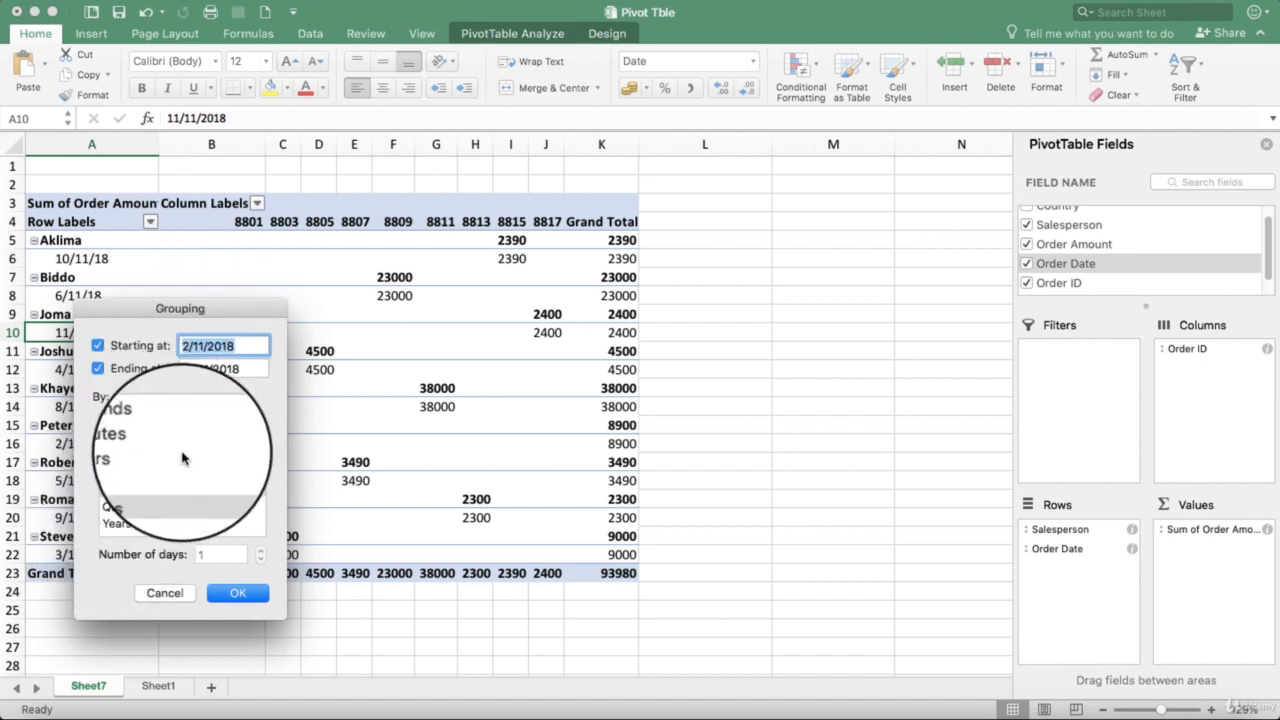
pyautogui.click(138, 487)
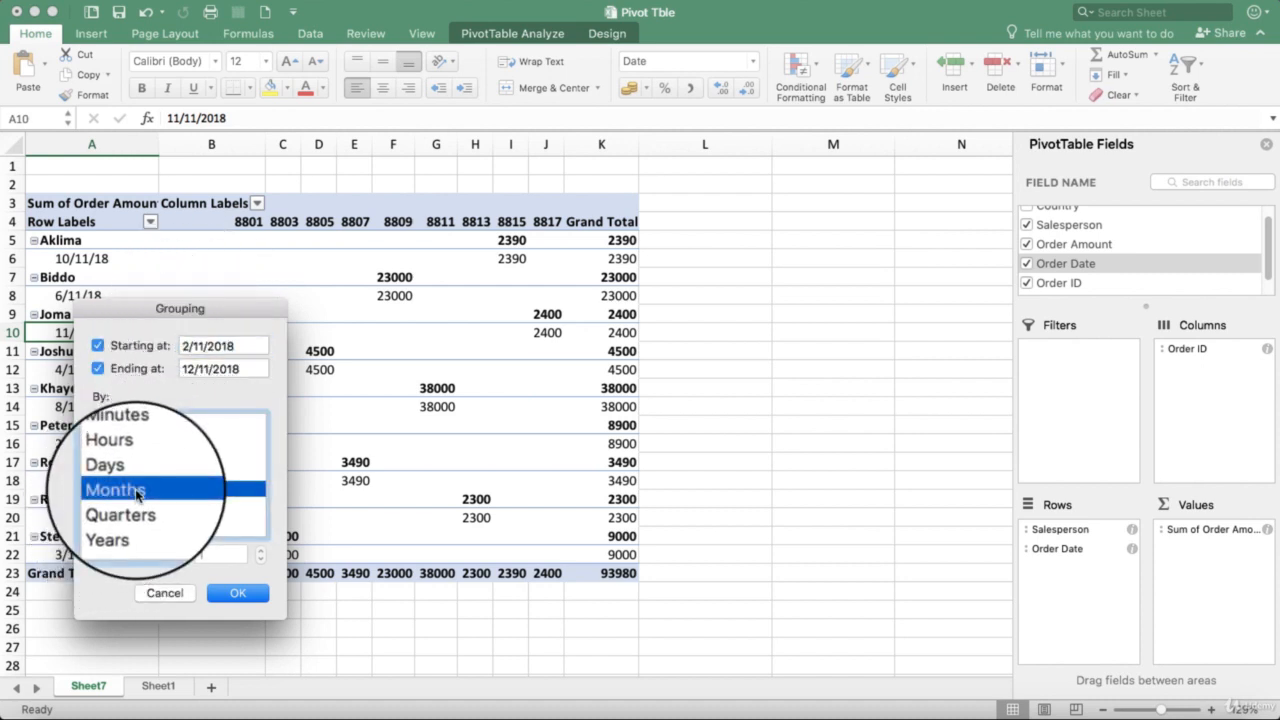
pyautogui.click(237, 594)
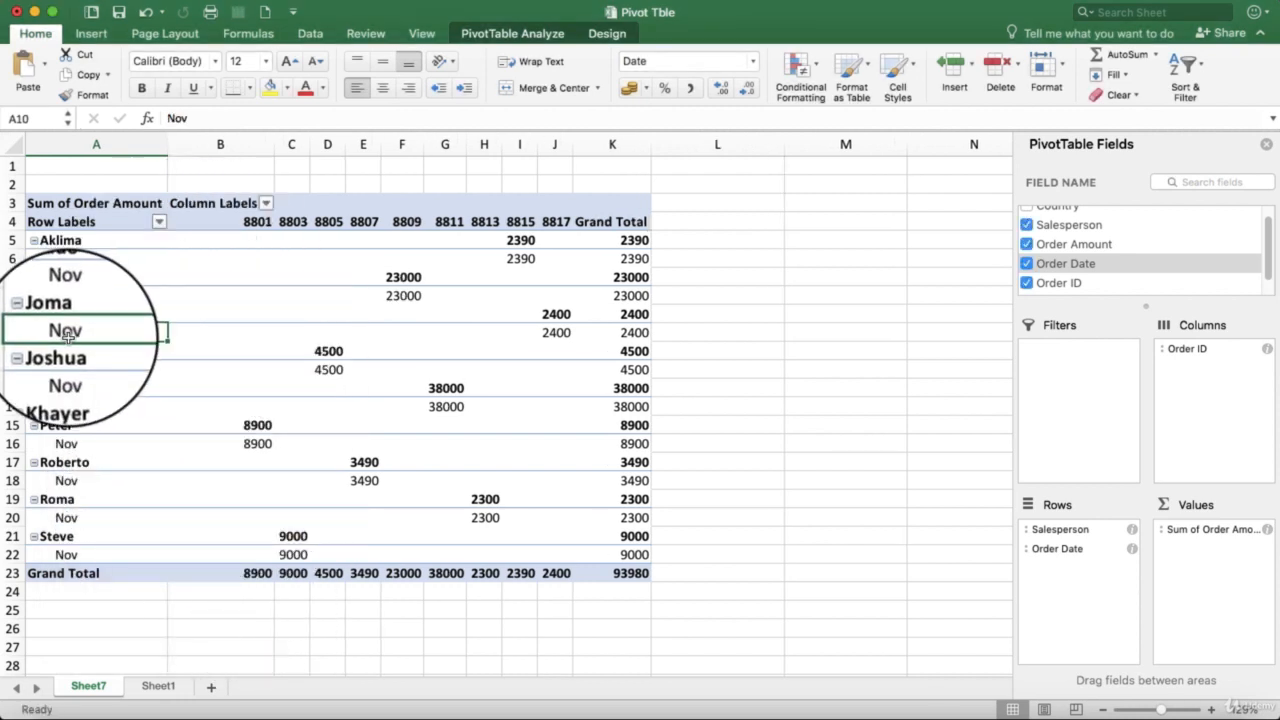
# Step: Regroup the order dates in the PivotTable rows by Quarters
pyautogui.click(66, 258)
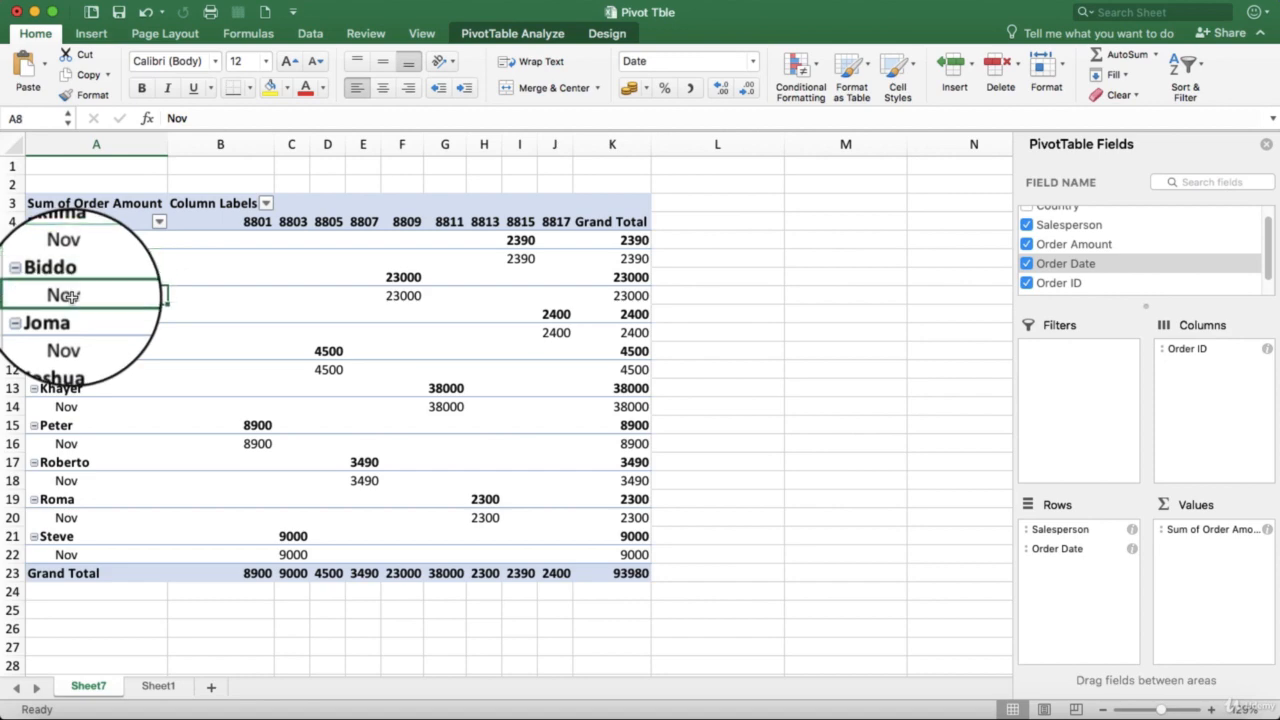
pyautogui.click(72, 334)
pyautogui.rightClick(72, 336)
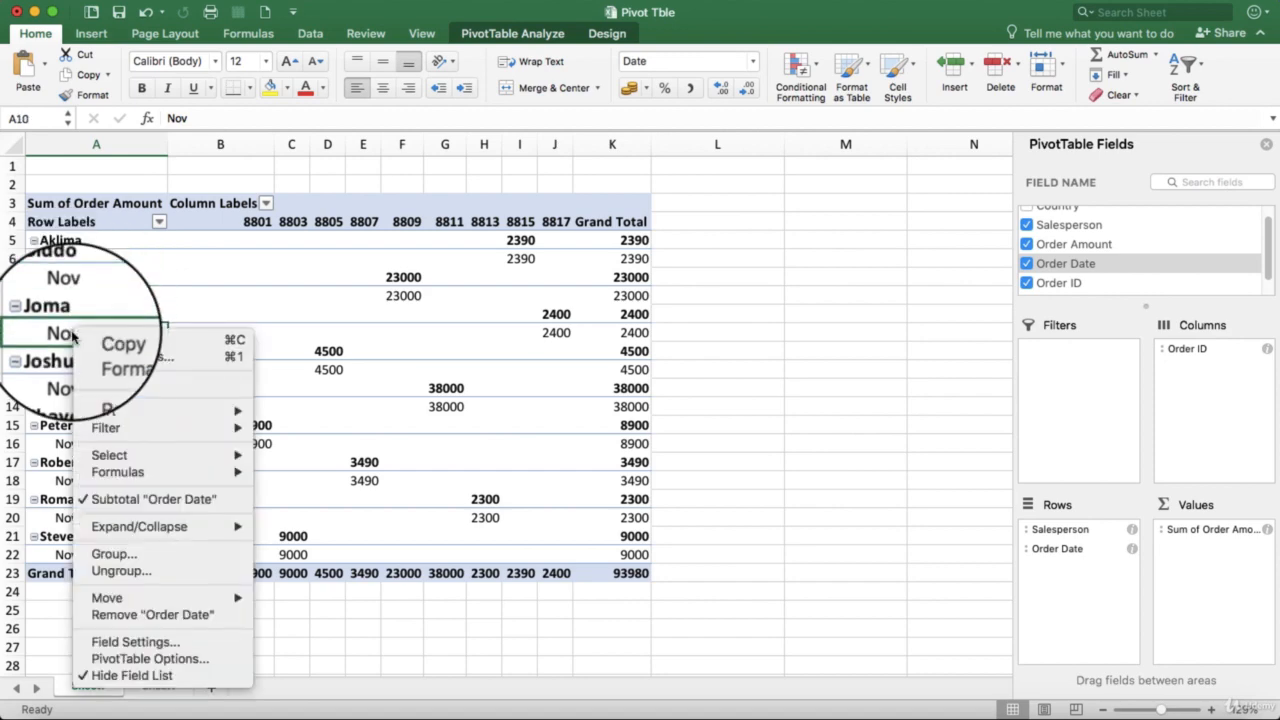
pyautogui.click(129, 552)
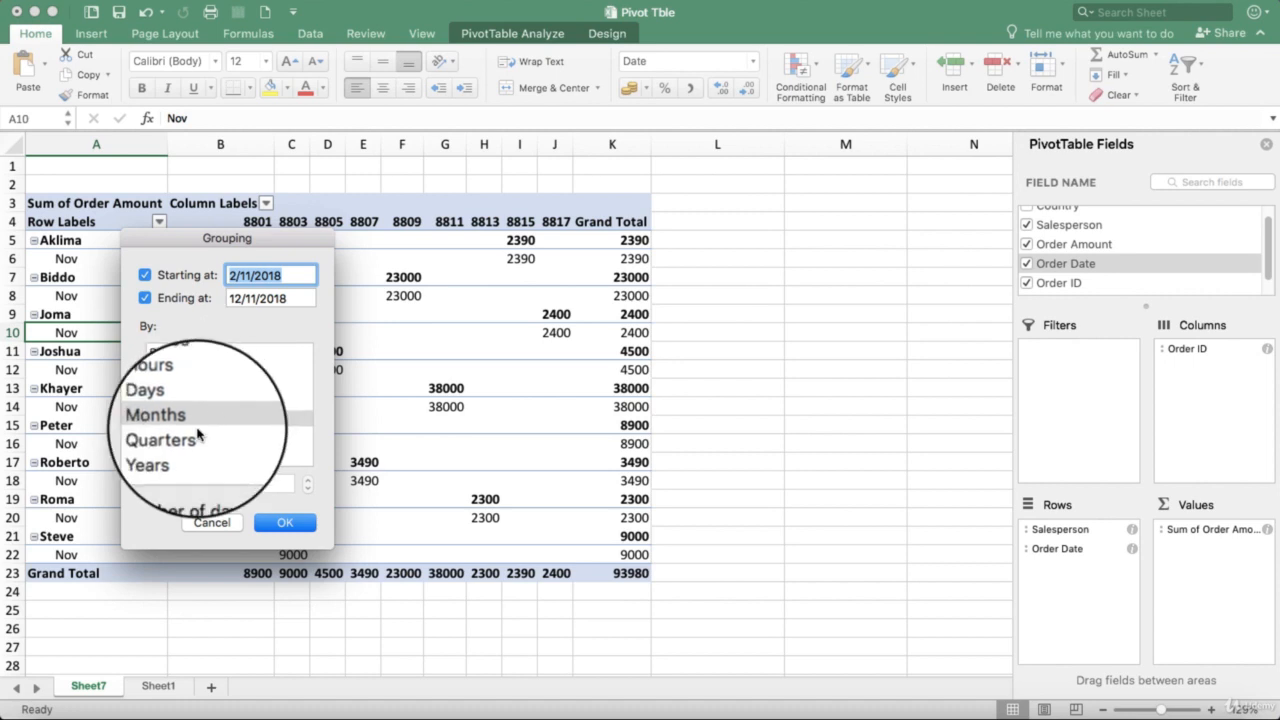
pyautogui.click(185, 444)
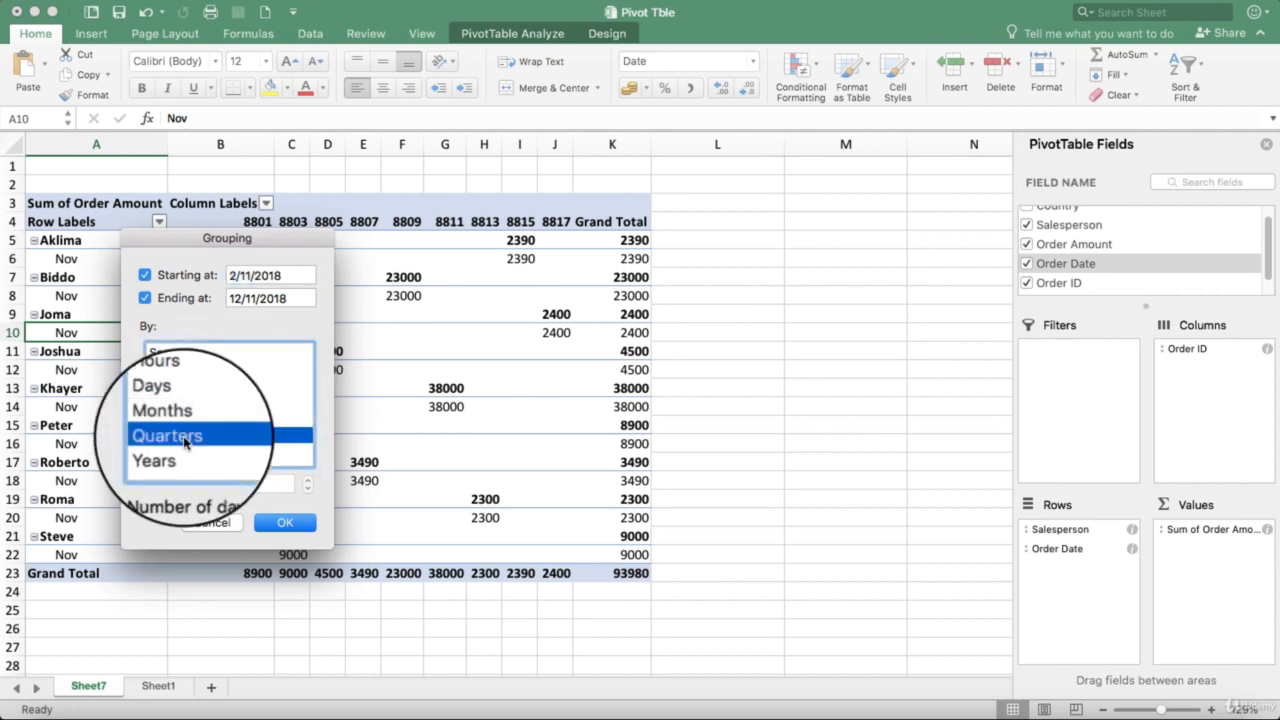
pyautogui.click(272, 520)
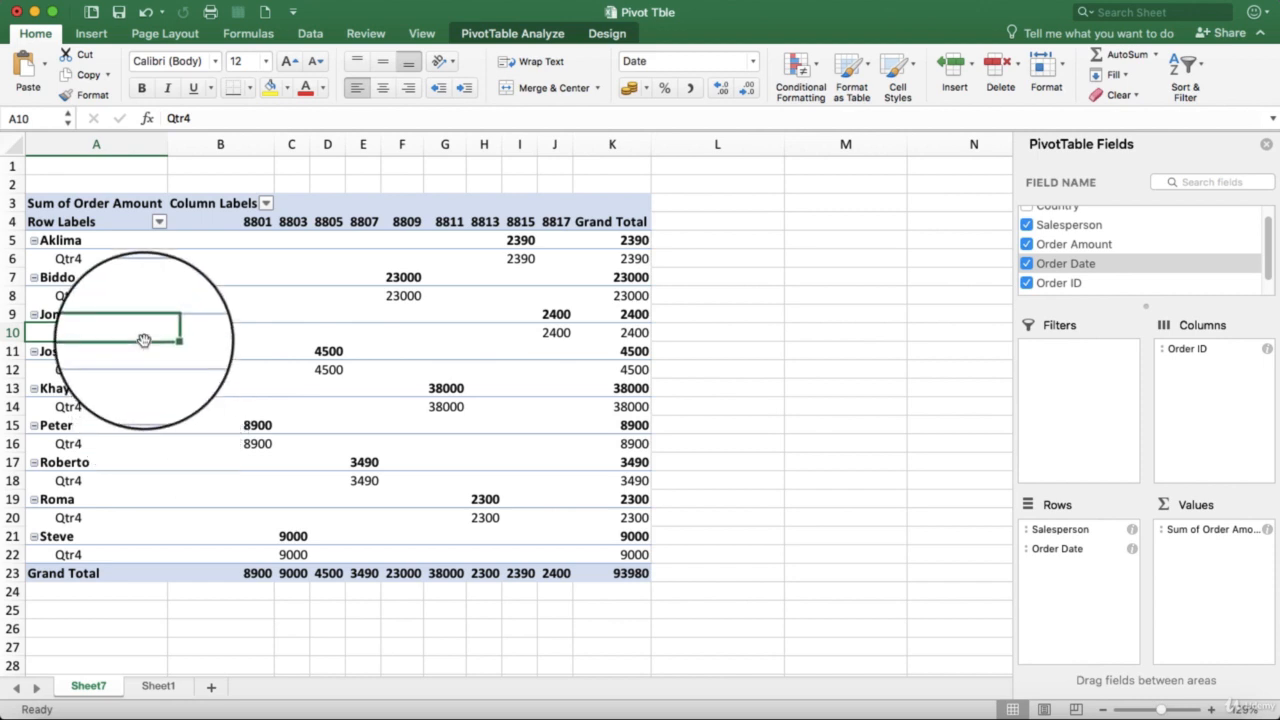
# Step: Remove Order Date from the PivotTable rows and add Product as a report filter
pyautogui.moveTo(144, 340); pyautogui.dragTo(866, 293)
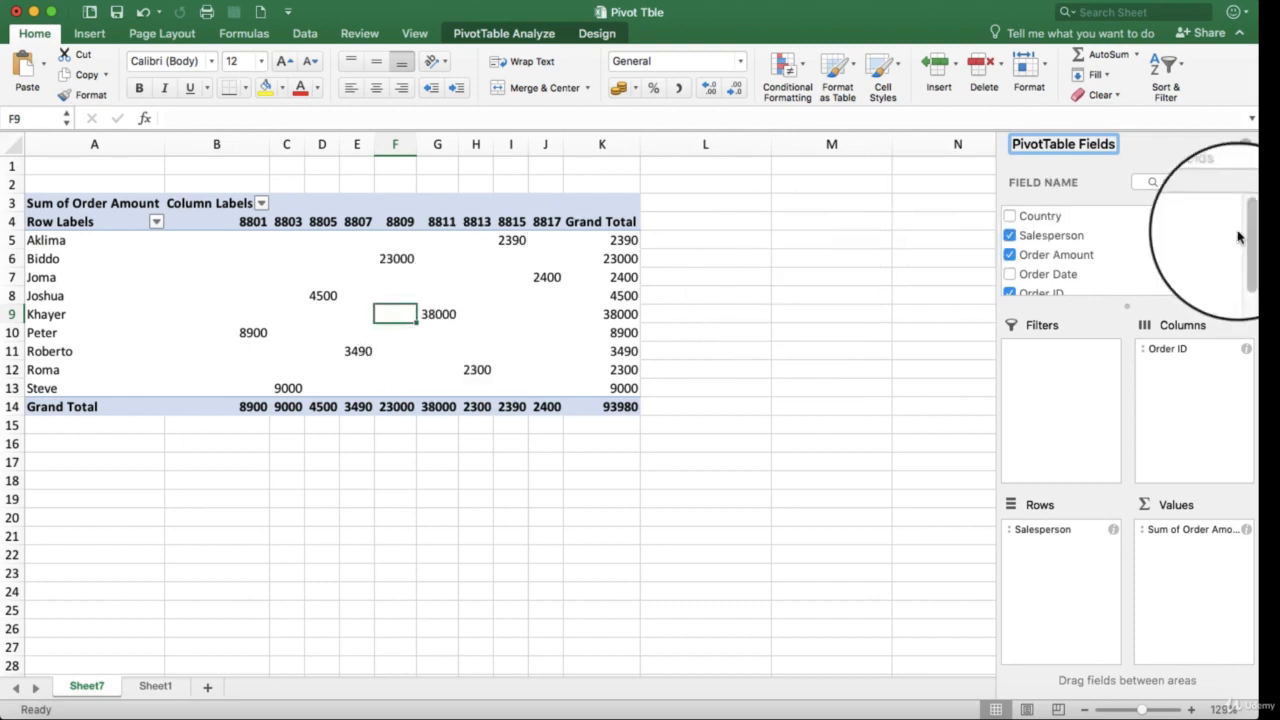
pyautogui.scroll(-1, 1092, 250)
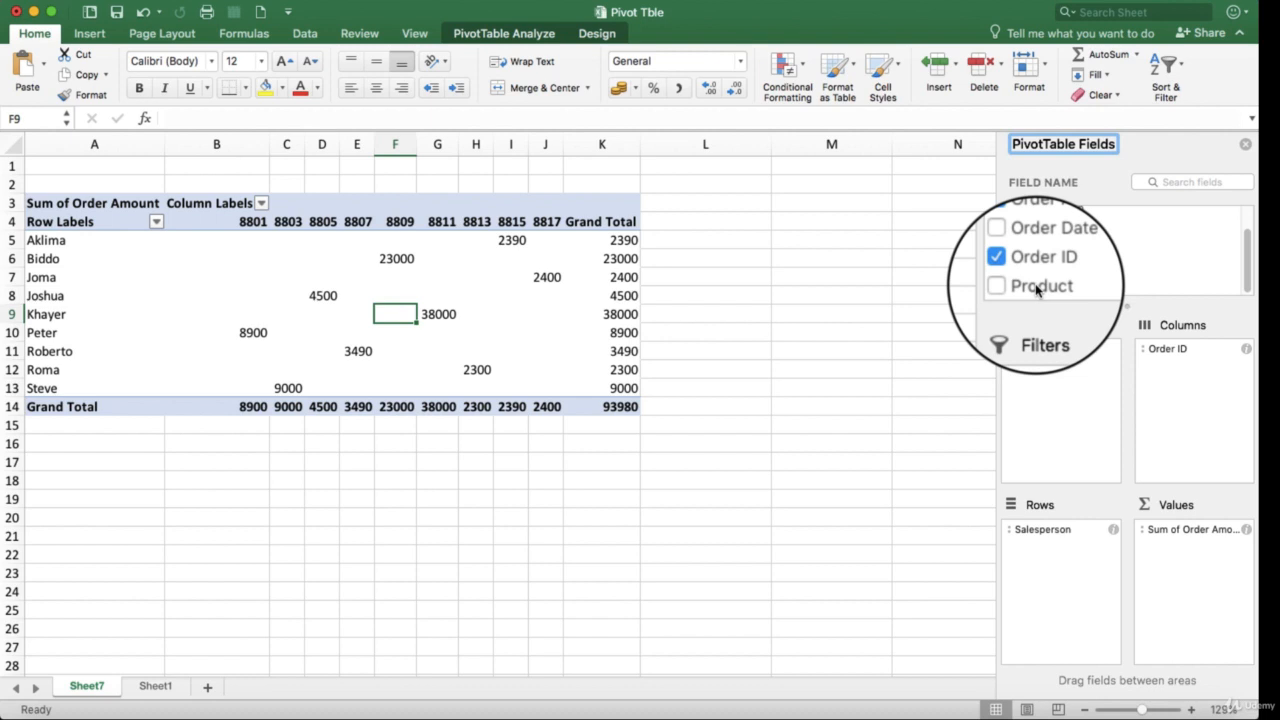
pyautogui.moveTo(1038, 288); pyautogui.dragTo(1066, 391)
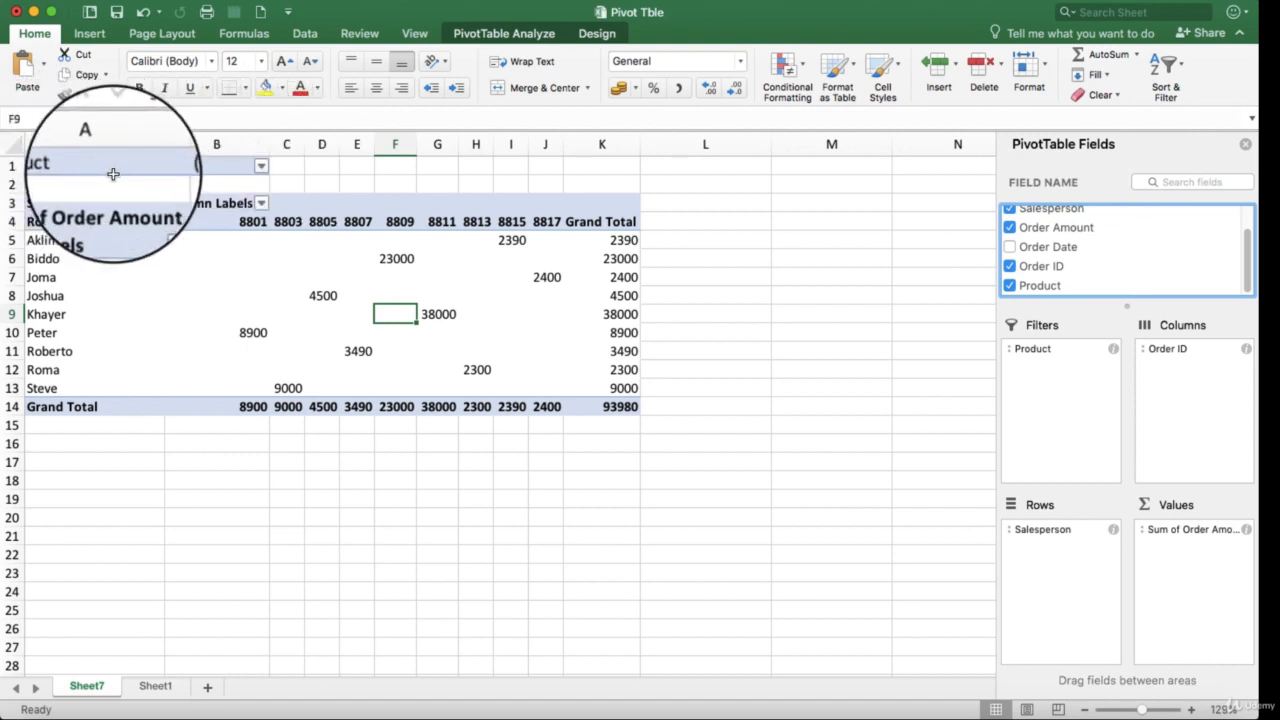
# Step: Filter the PivotTable by Product to include only Food Iteams, Jeans and Polo Shirt
pyautogui.click(261, 168)
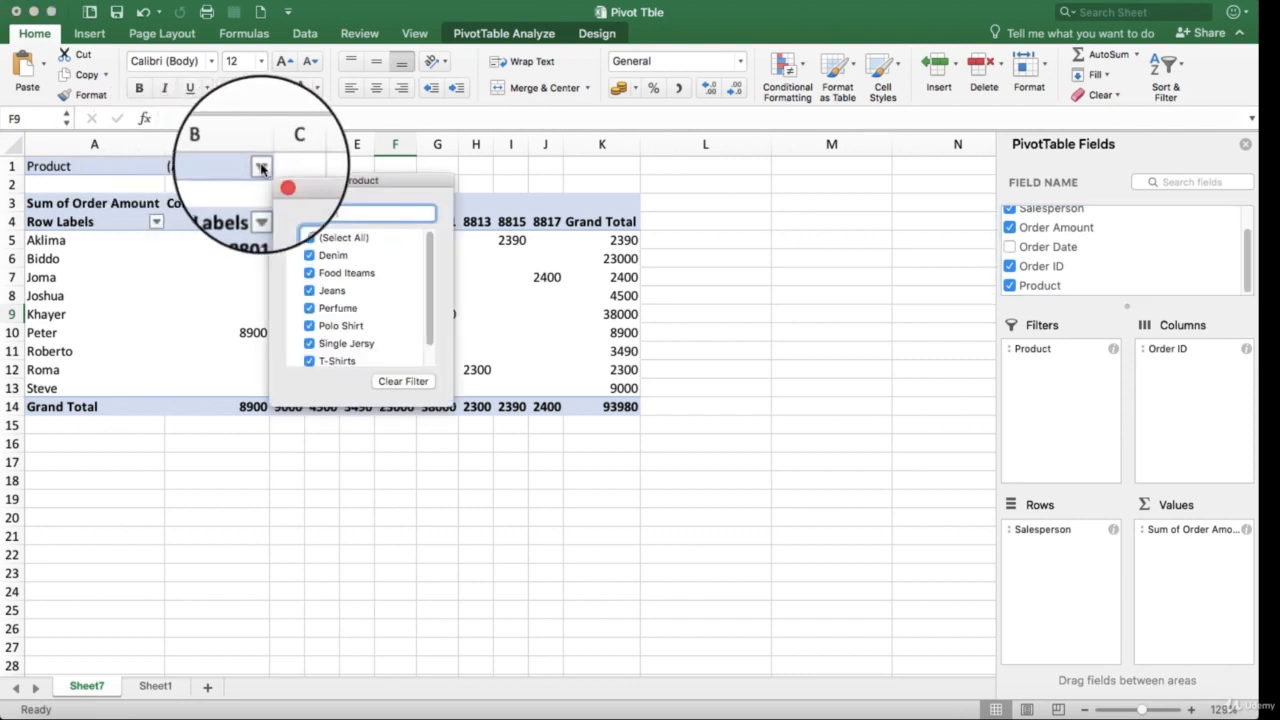
pyautogui.scroll(-2, 373, 277)
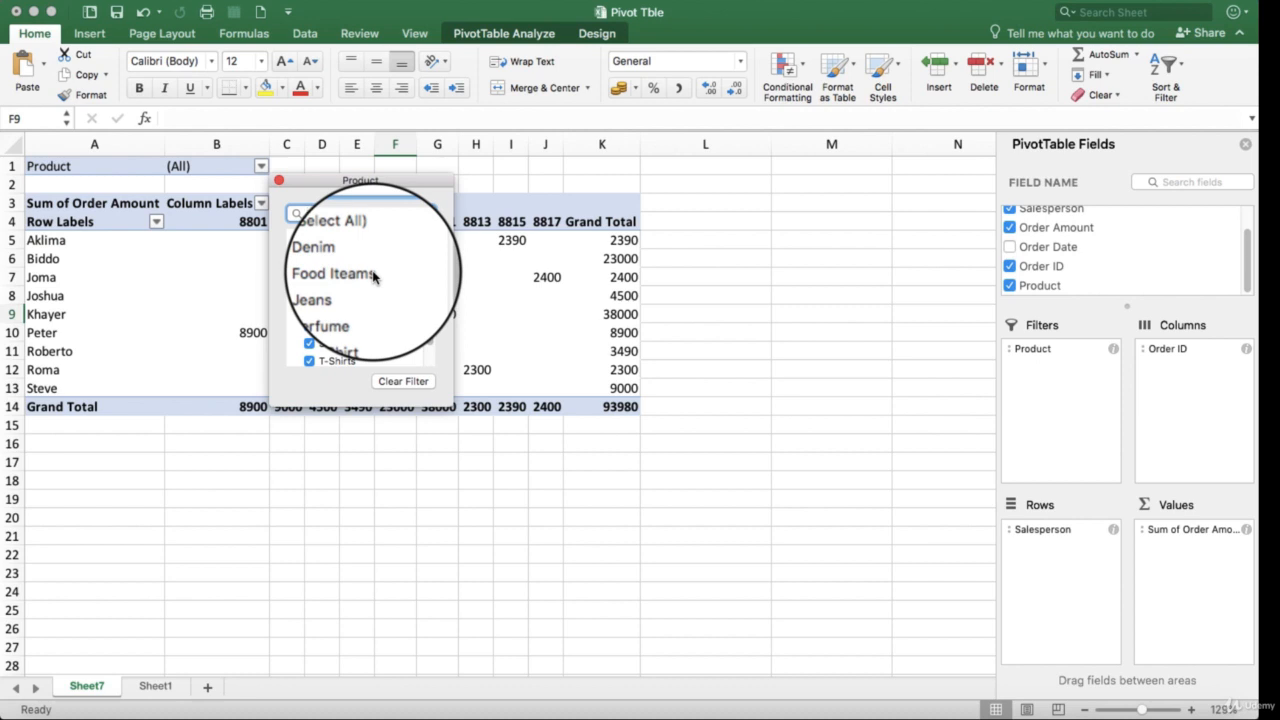
pyautogui.scroll(-1, 371, 277)
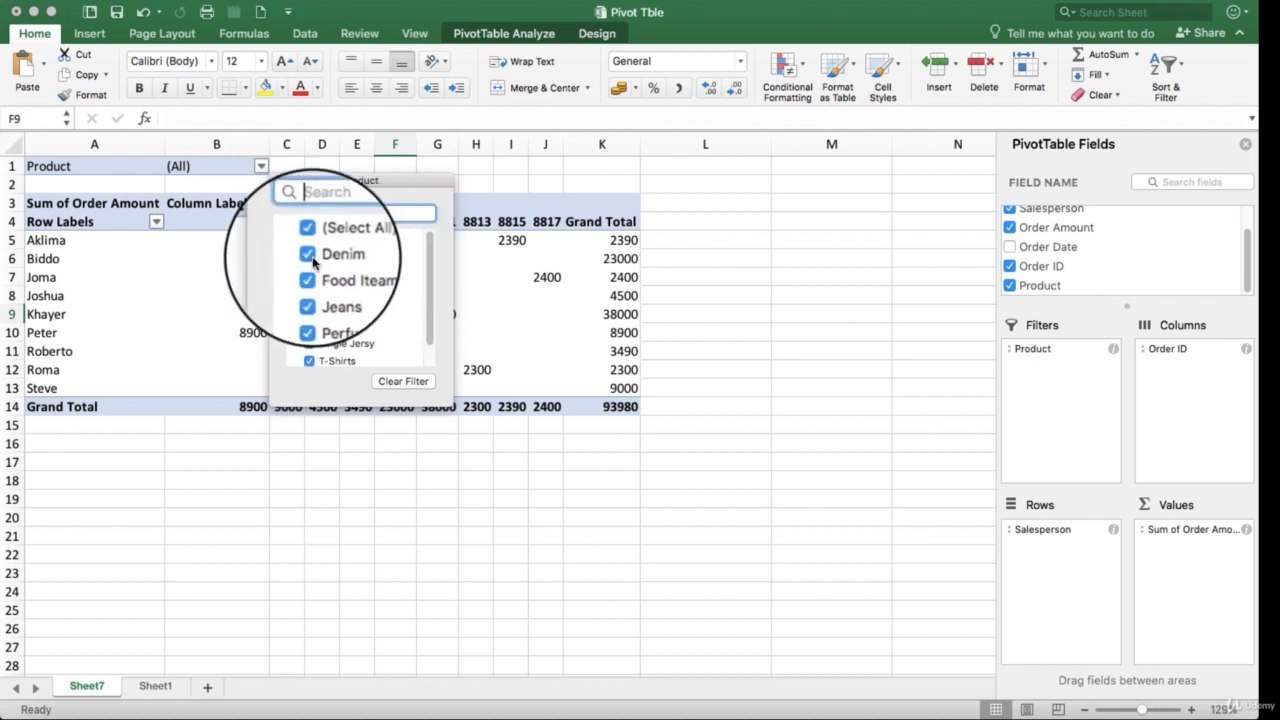
pyautogui.click(310, 240)
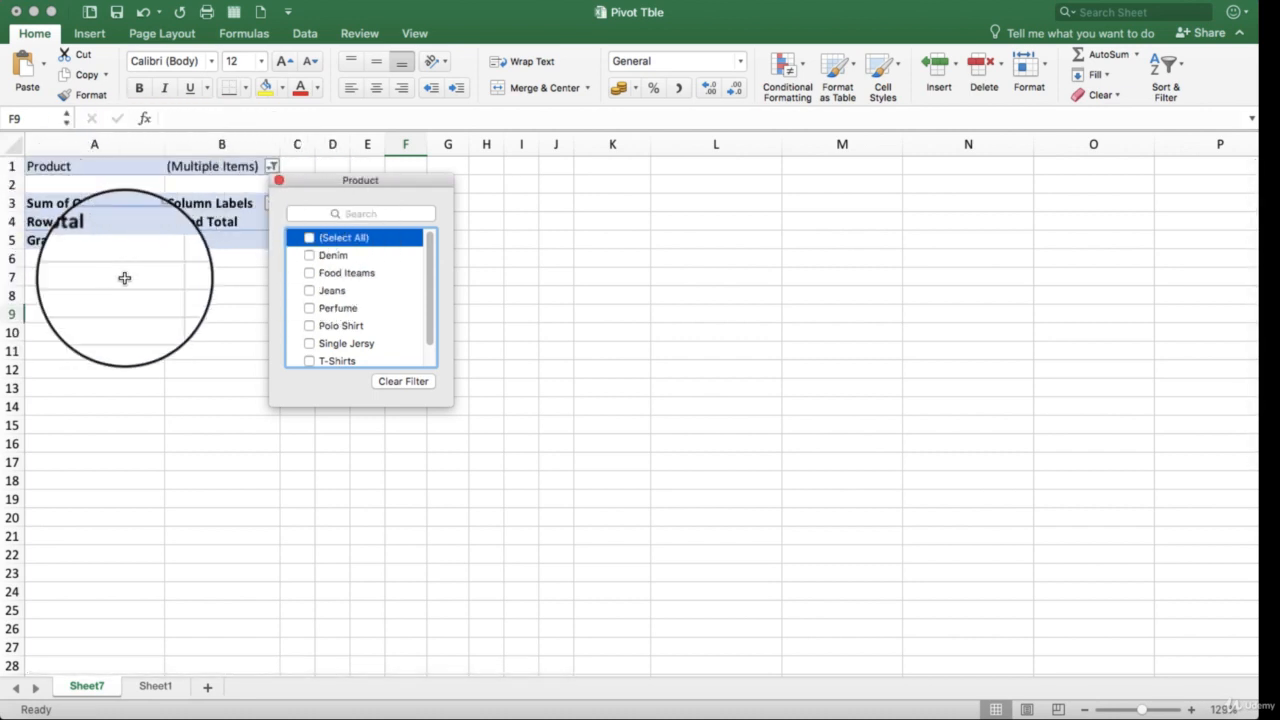
pyautogui.click(310, 274)
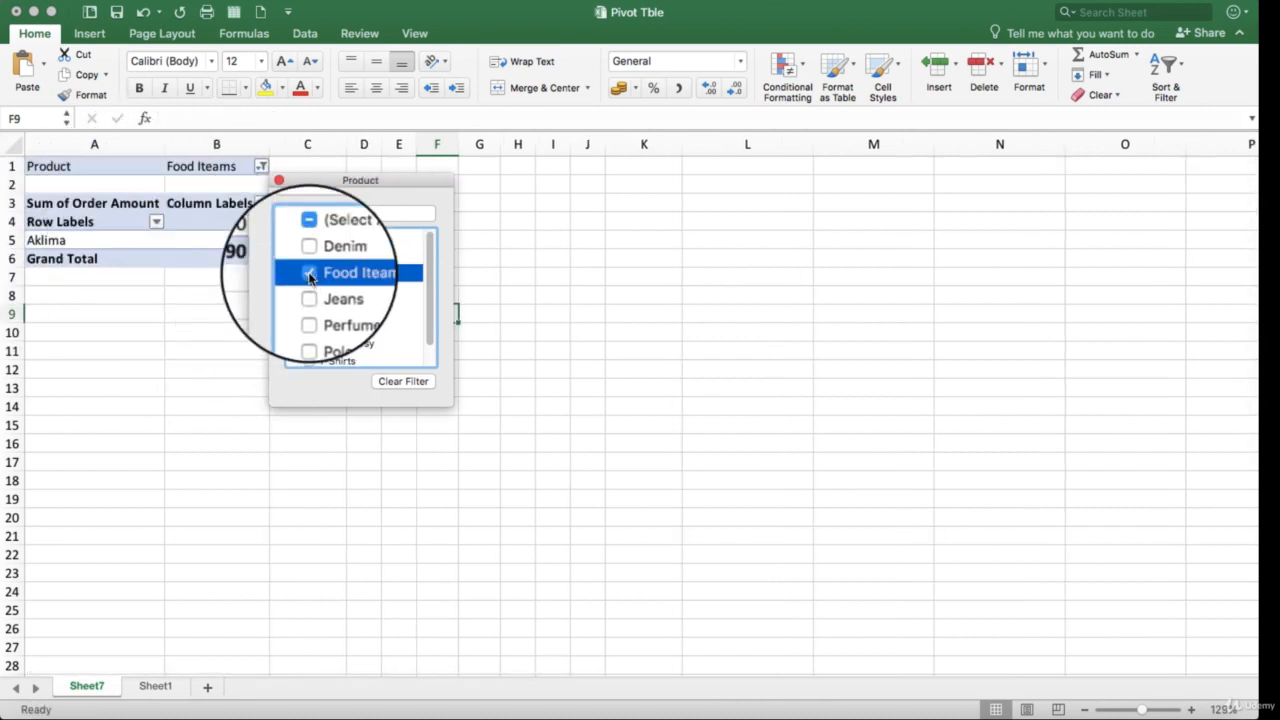
pyautogui.moveTo(340, 180); pyautogui.dragTo(510, 217)
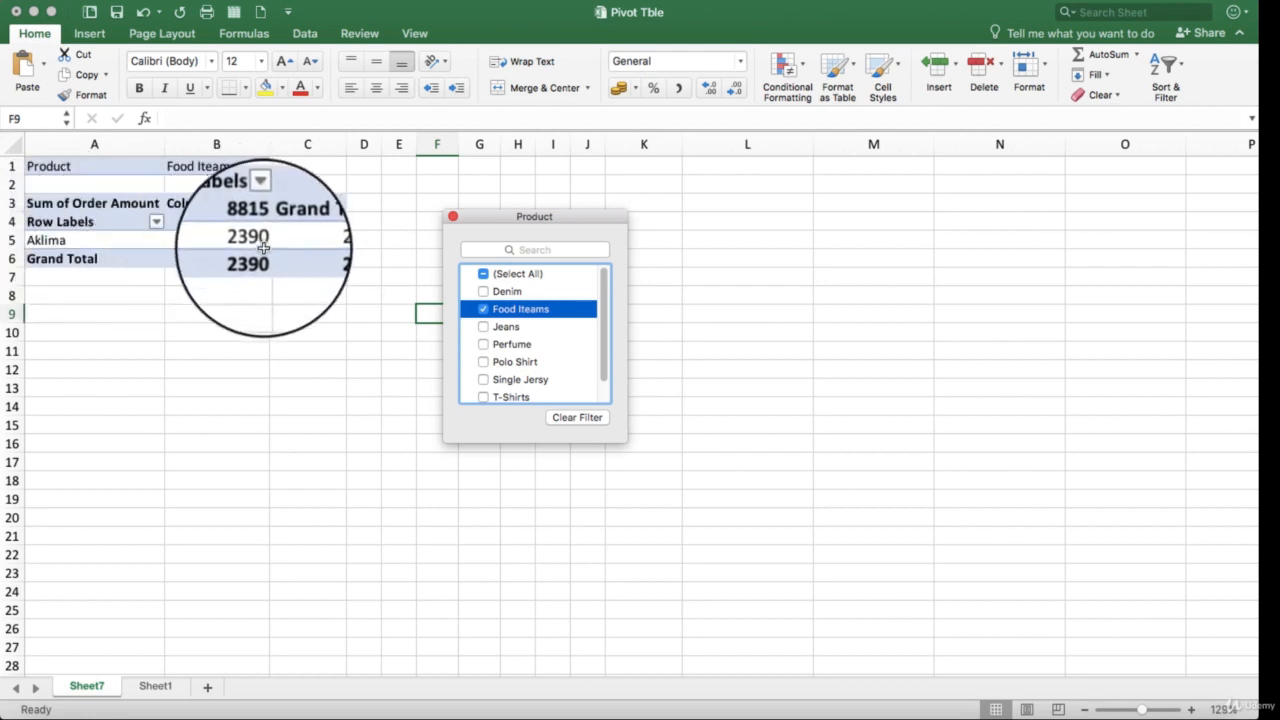
pyautogui.click(483, 327)
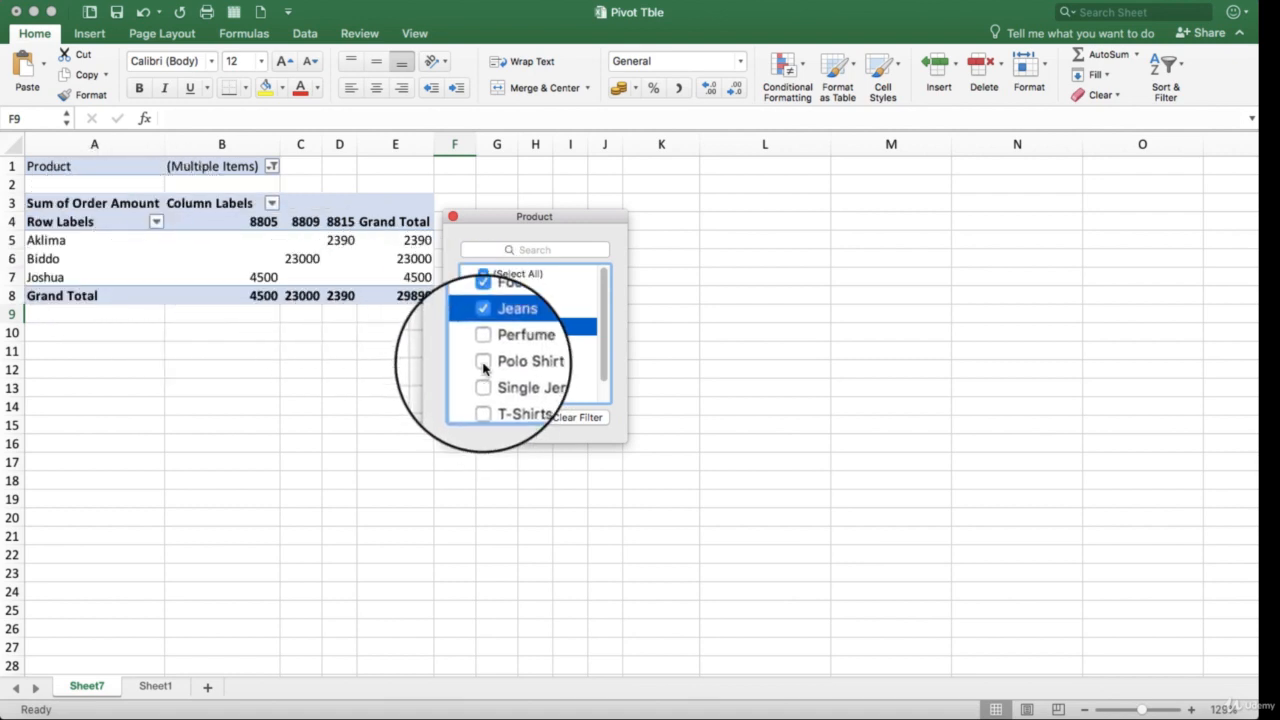
pyautogui.click(483, 364)
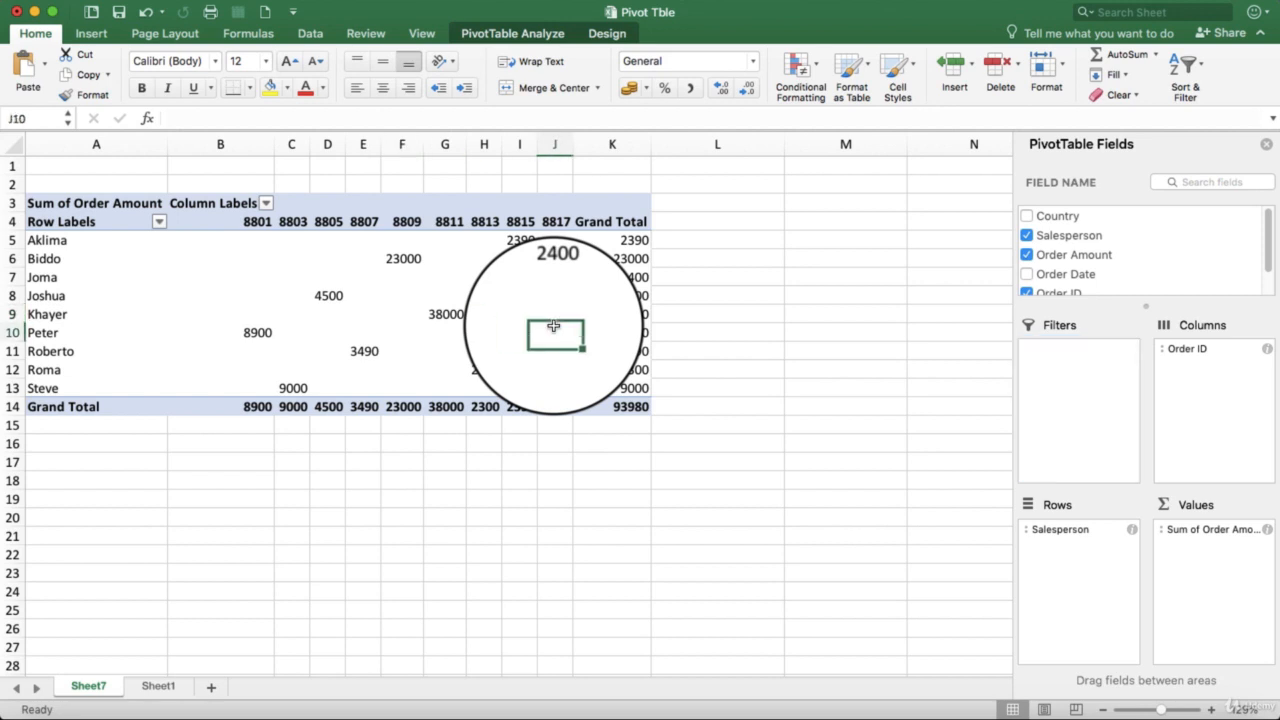
# Step: Insert a slicer for the Product field of the PivotTable
pyautogui.click(553, 348)
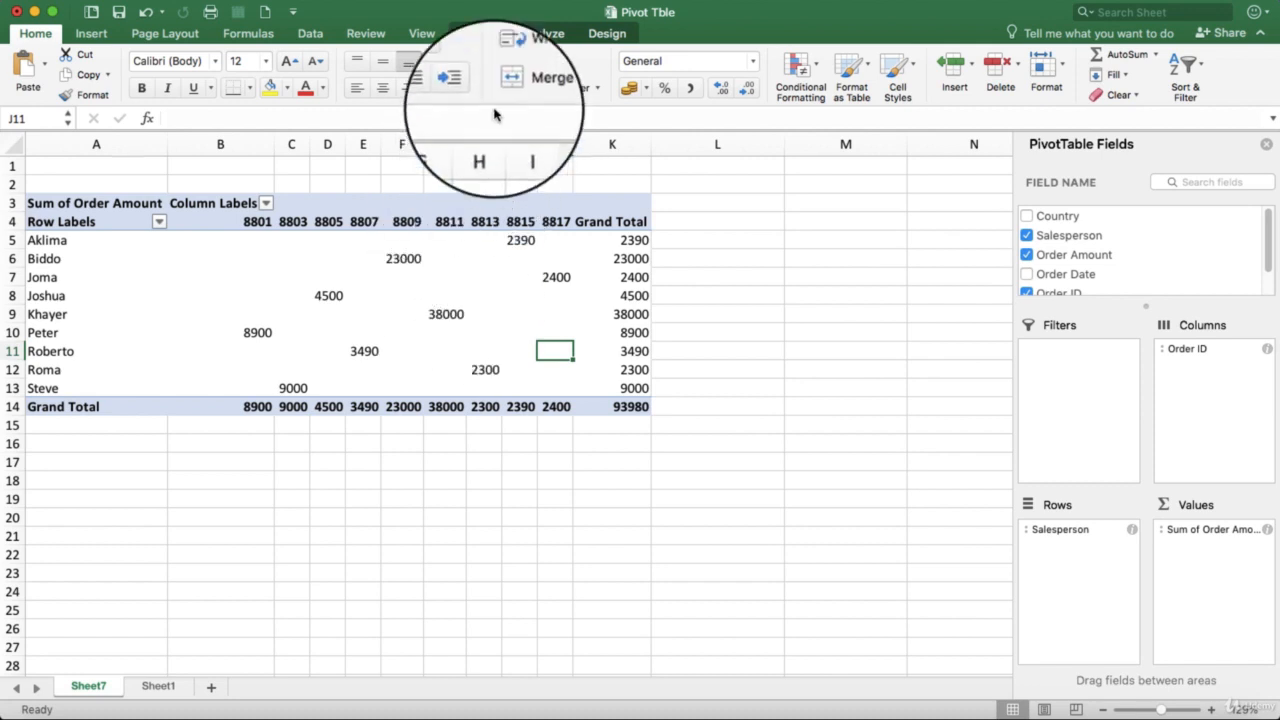
pyautogui.click(499, 37)
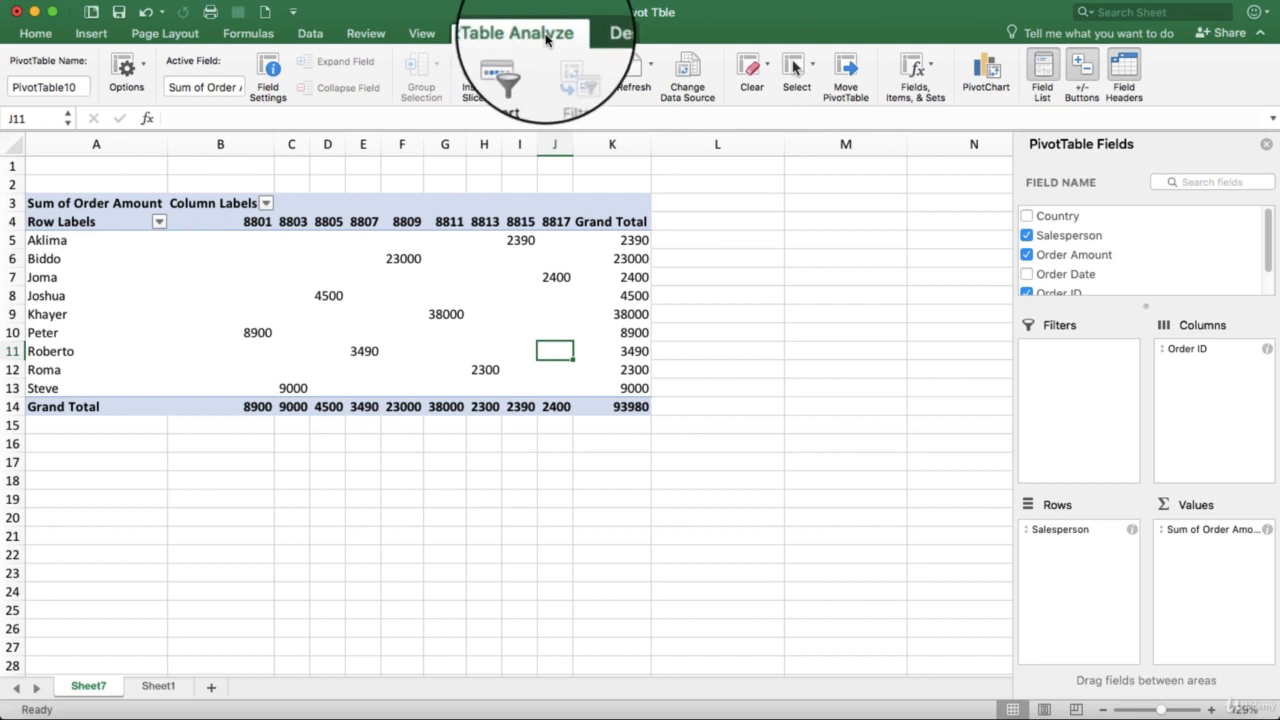
pyautogui.click(475, 80)
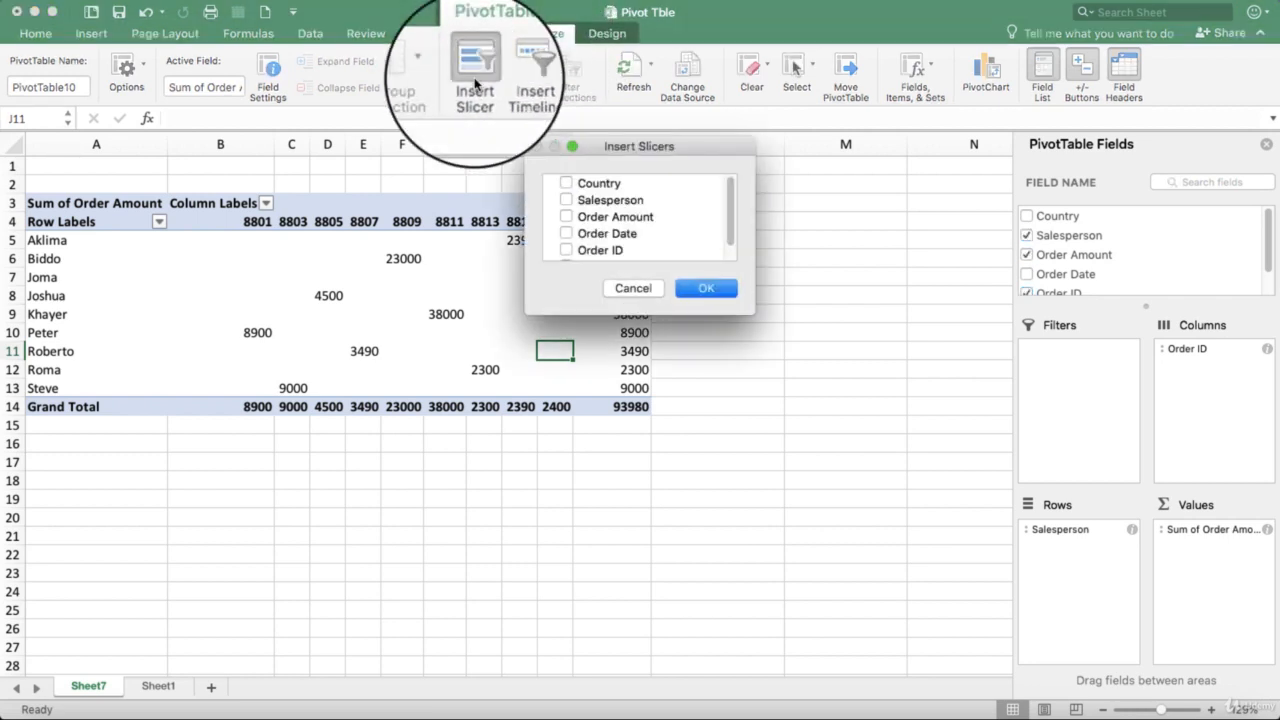
pyautogui.scroll(-2, 706, 258)
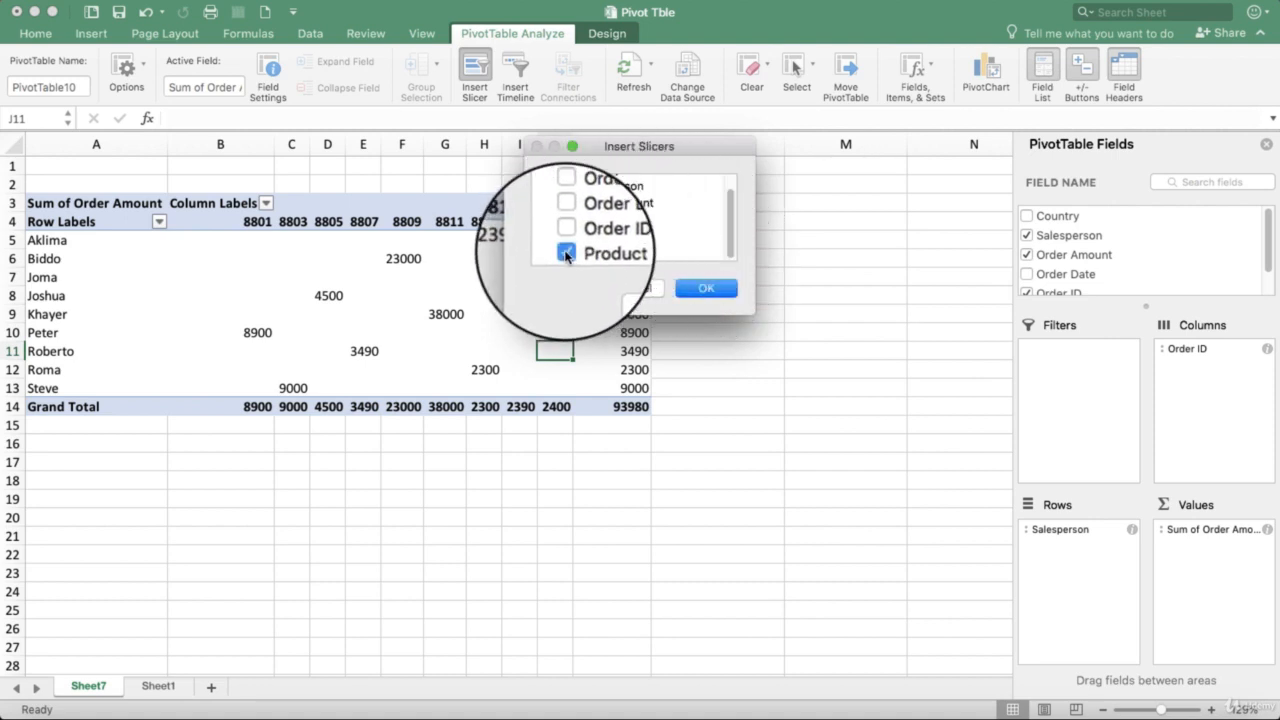
pyautogui.click(718, 288)
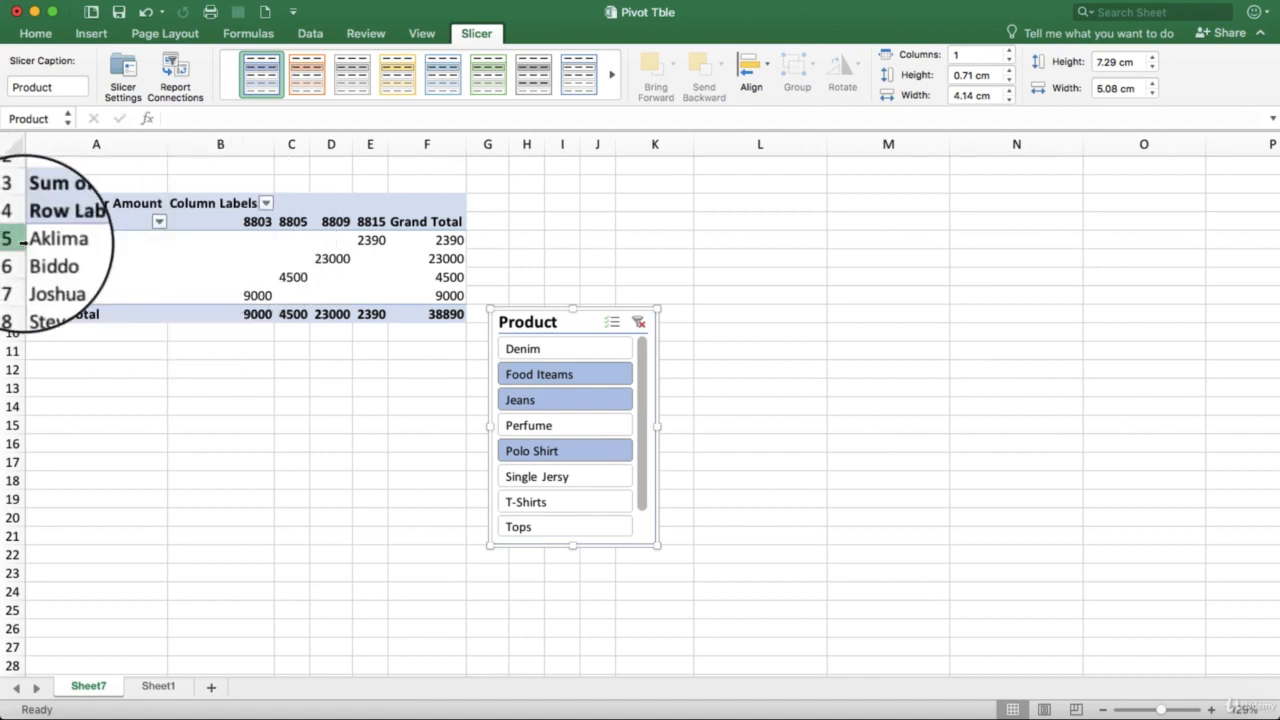
# Step: Filter the PivotTable to only the Perfume product with the Product slicer
pyautogui.click(592, 372)
pyautogui.click(585, 450)
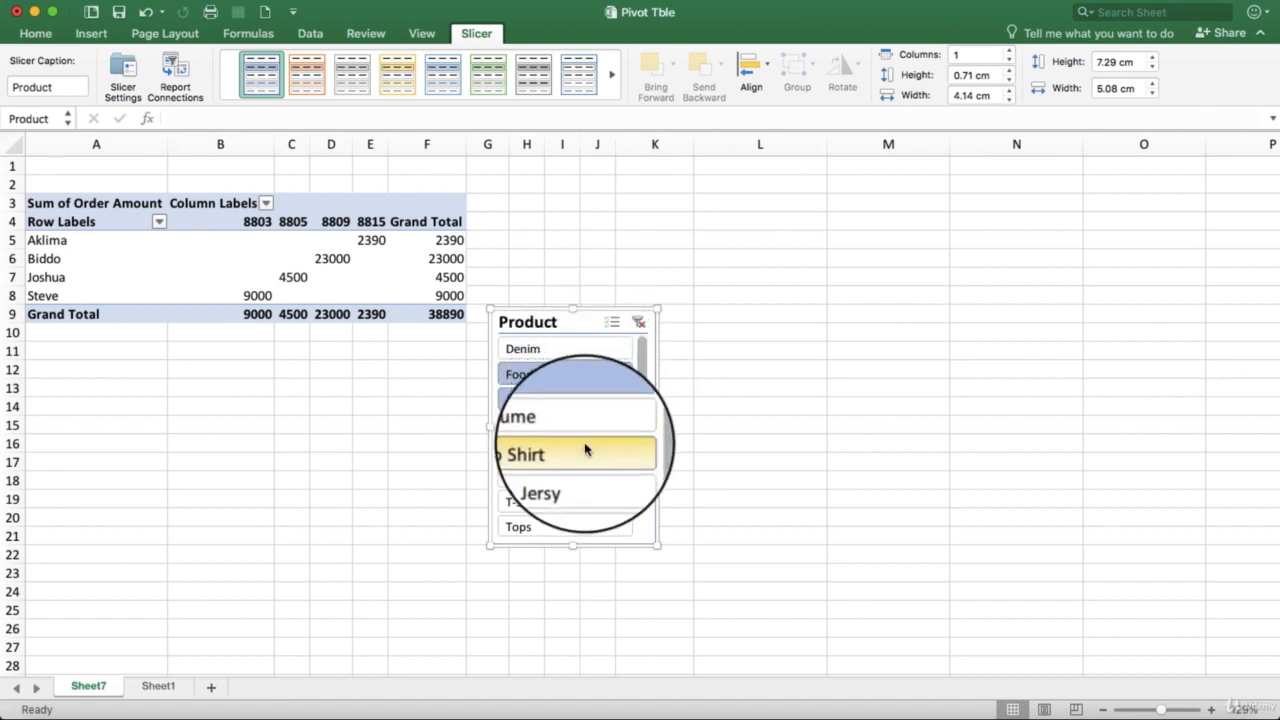
pyautogui.click(525, 427)
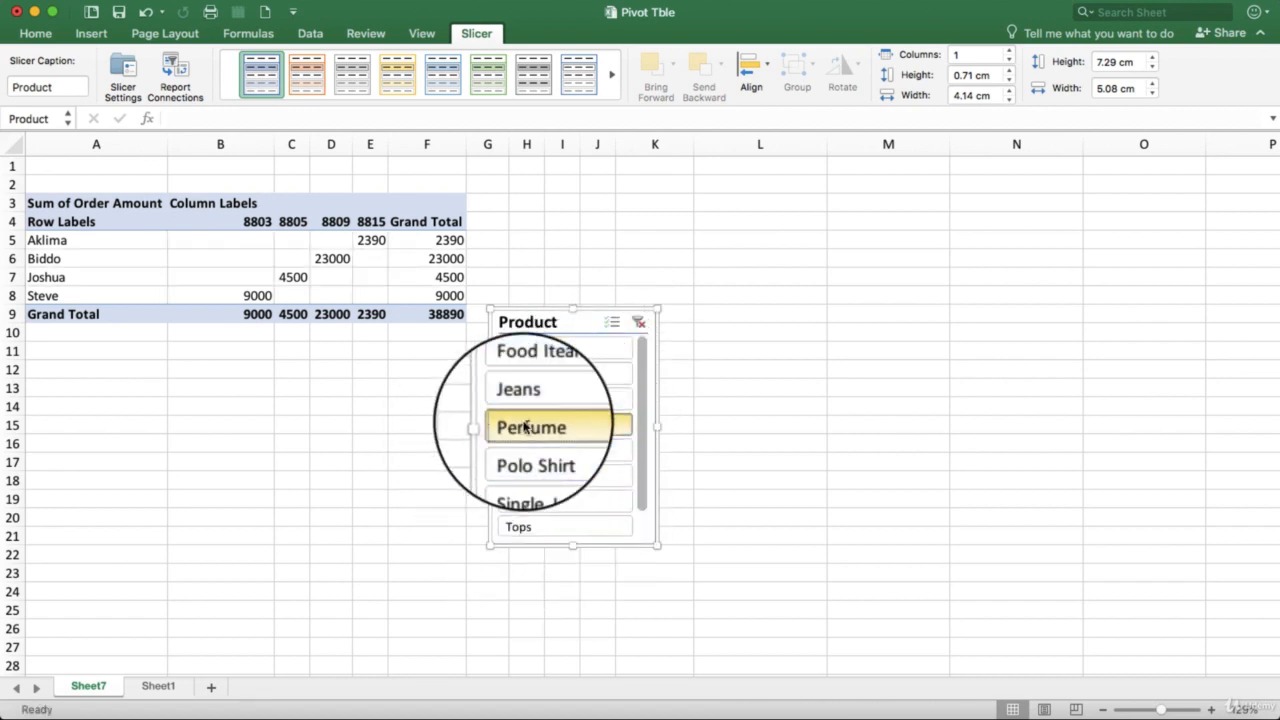
pyautogui.click(525, 427)
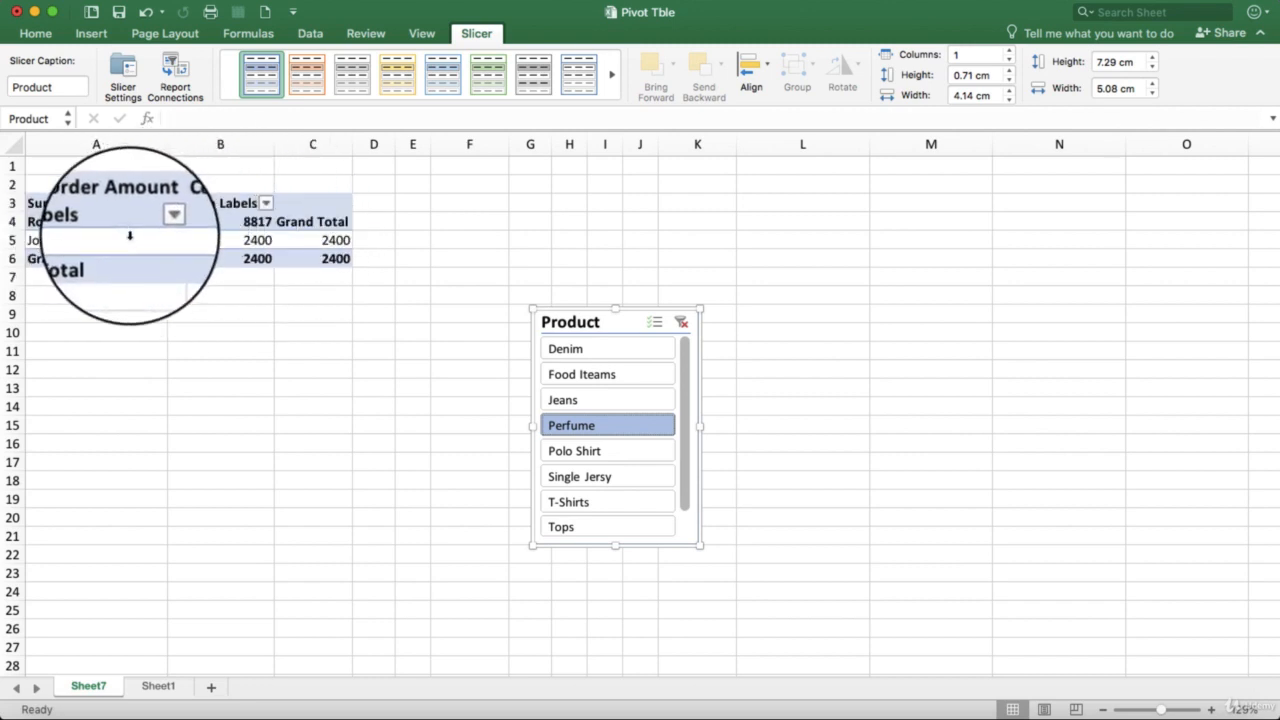
# Step: Select Jeans, Perfume, Polo Shirt and Single Jersy together in the Product slicer
pyautogui.click(575, 400)
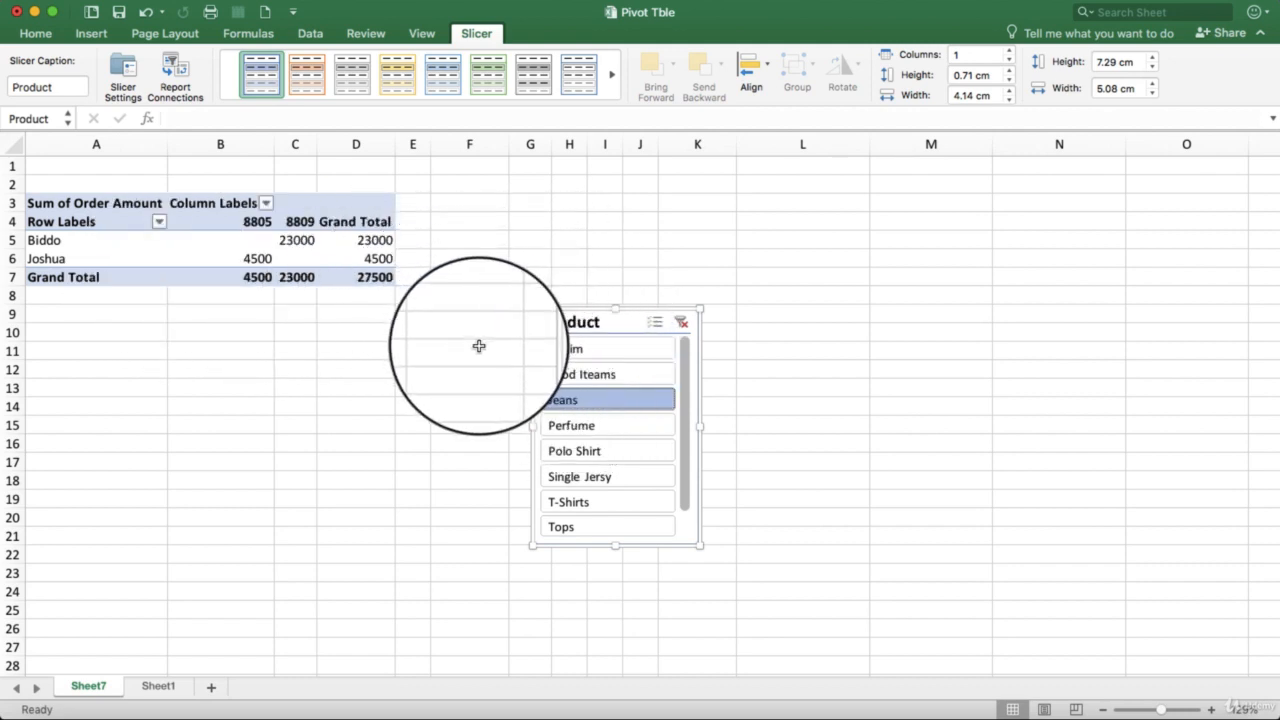
pyautogui.keyDown('super'); pyautogui.click(560, 422); pyautogui.keyUp('super')
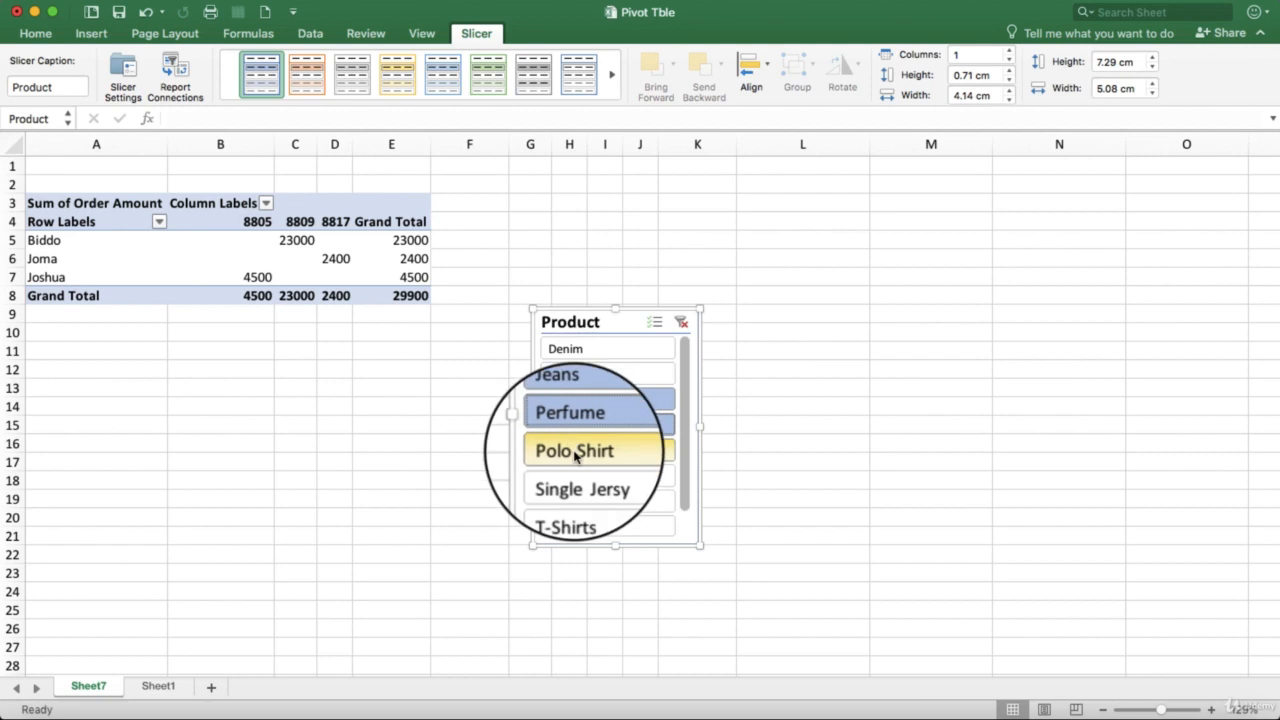
pyautogui.keyDown('super'); pyautogui.click(575, 455); pyautogui.keyUp('super')
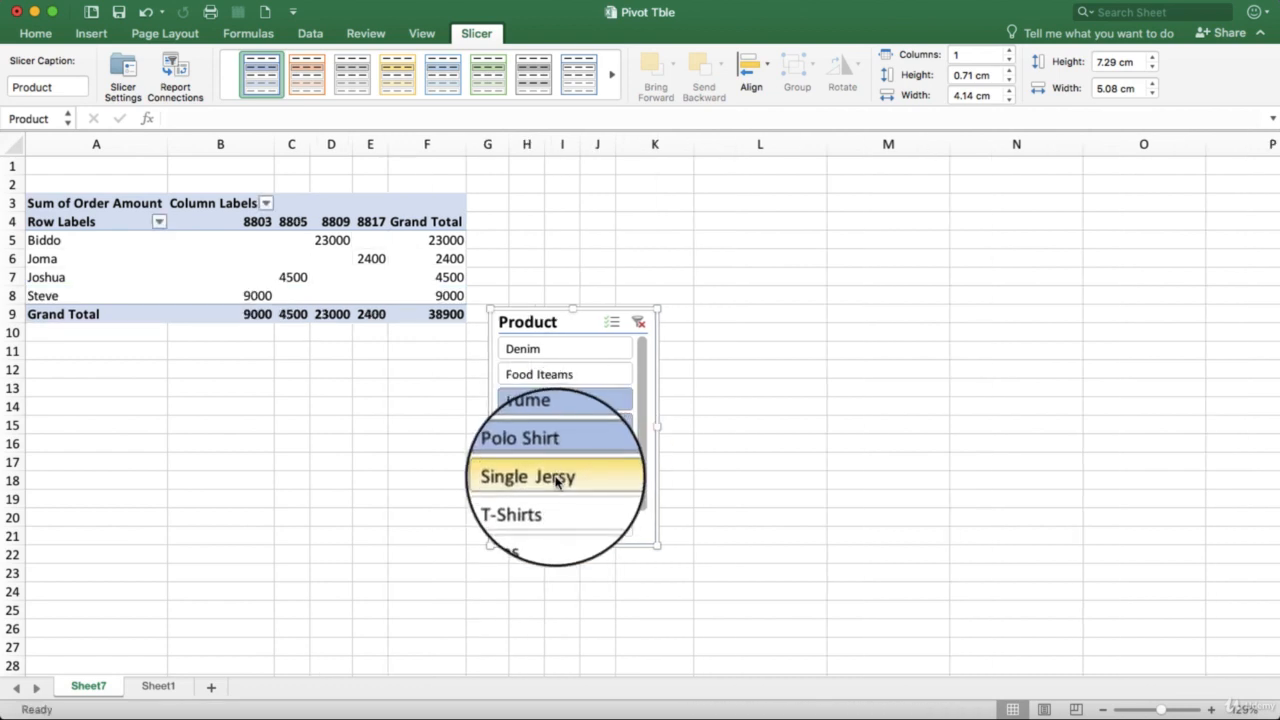
pyautogui.keyDown('super'); pyautogui.click(557, 479); pyautogui.keyUp('super')
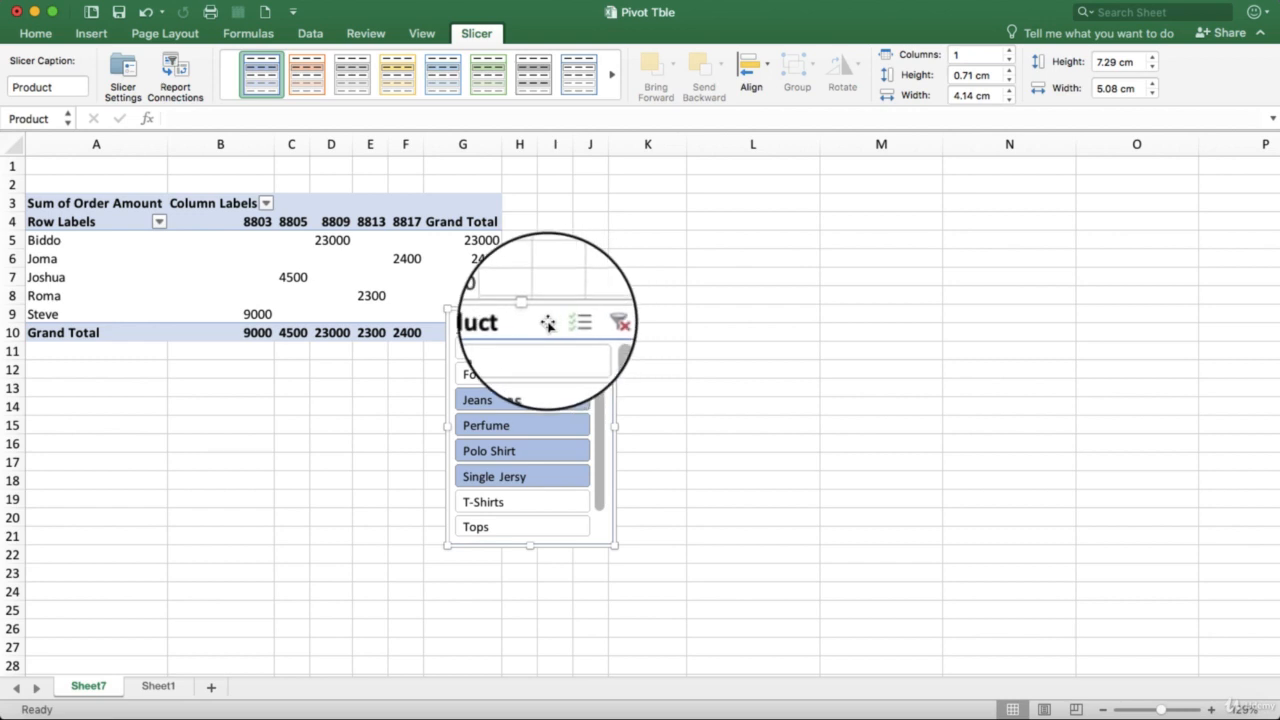
# Step: Move the Product slicer off the PivotTable to columns I to K and apply the light green slicer style
pyautogui.moveTo(548, 322); pyautogui.dragTo(623, 327)
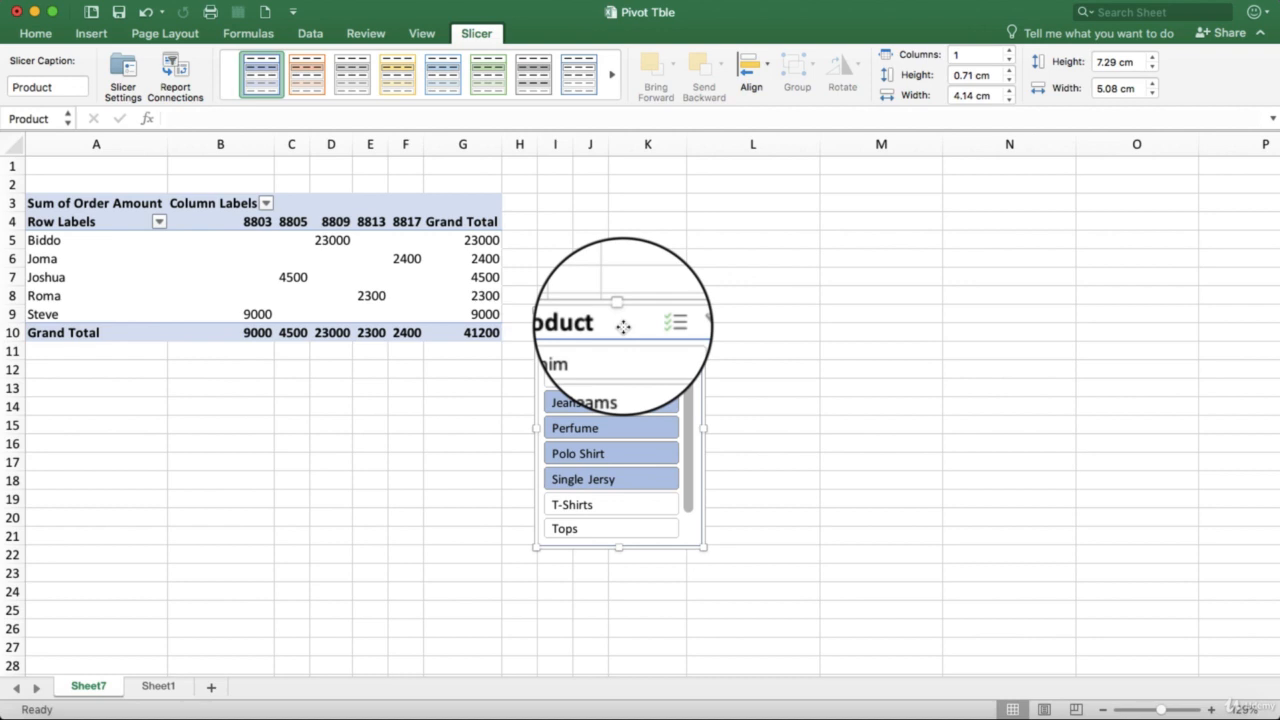
pyautogui.click(316, 79)
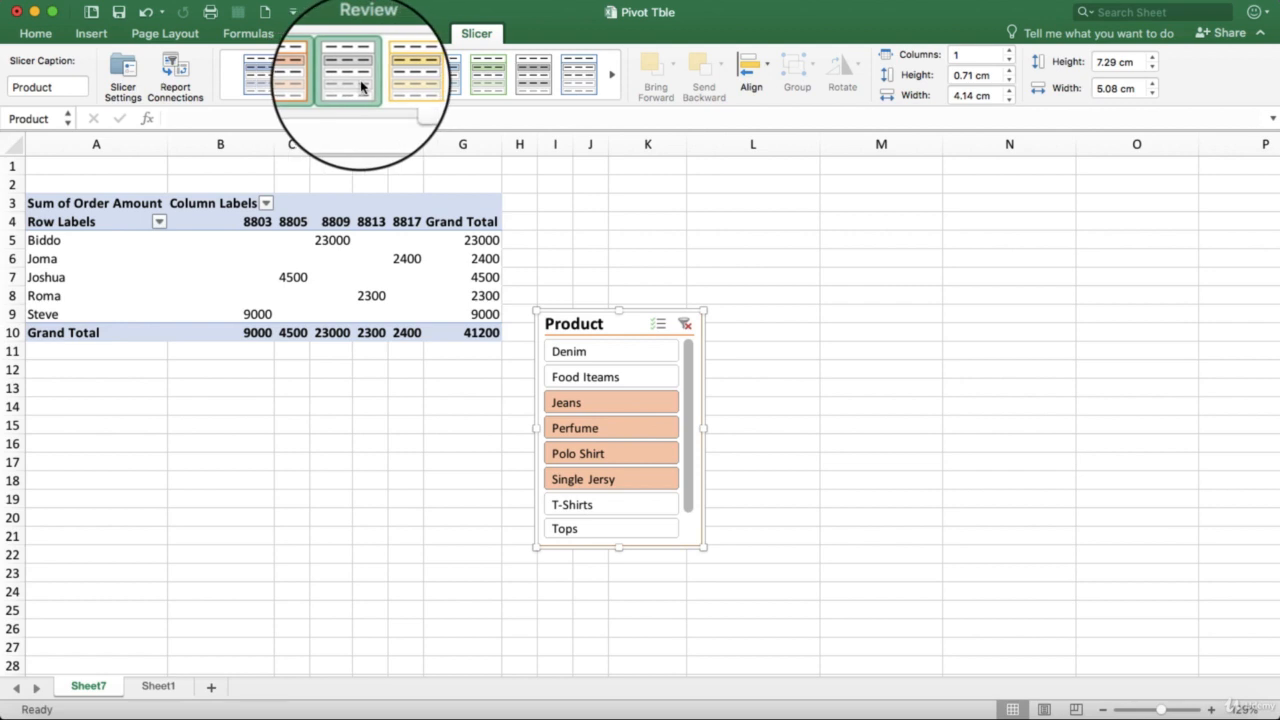
pyautogui.click(352, 75)
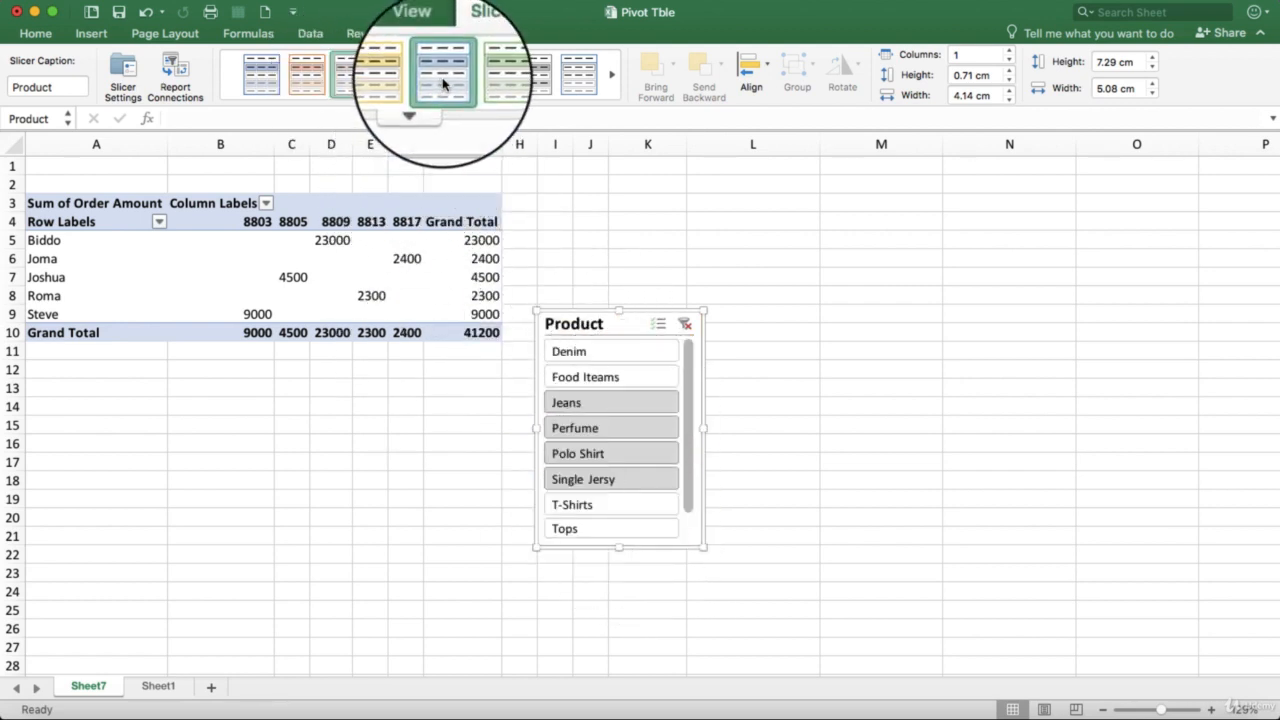
pyautogui.click(489, 76)
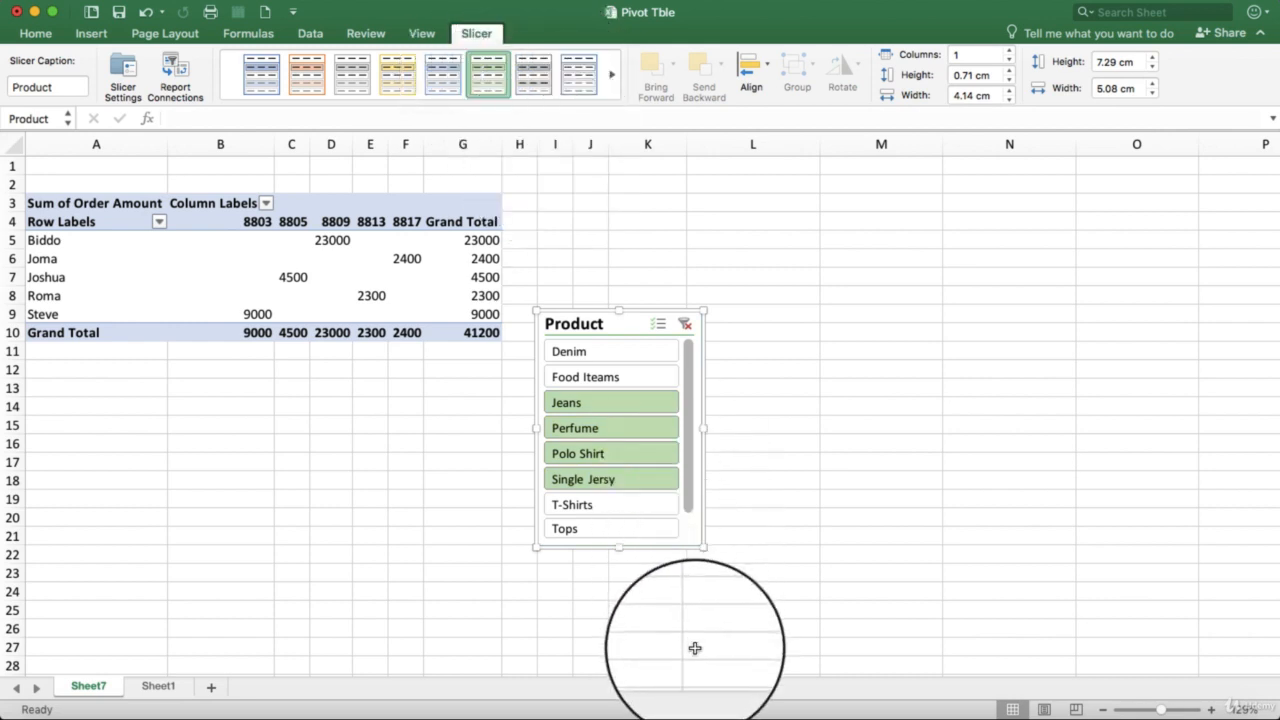
pyautogui.scroll(-2, 626, 502)
pyautogui.scroll(2, 626, 502)
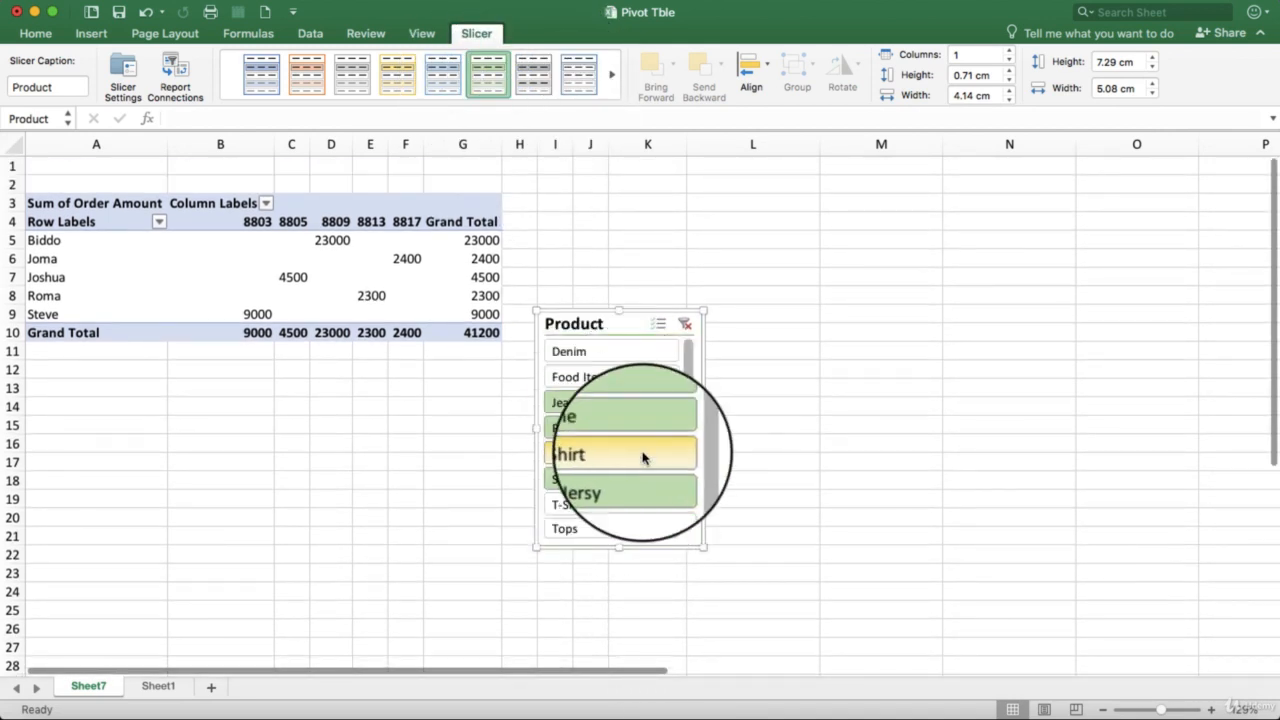
pyautogui.scroll(1, 618, 515)
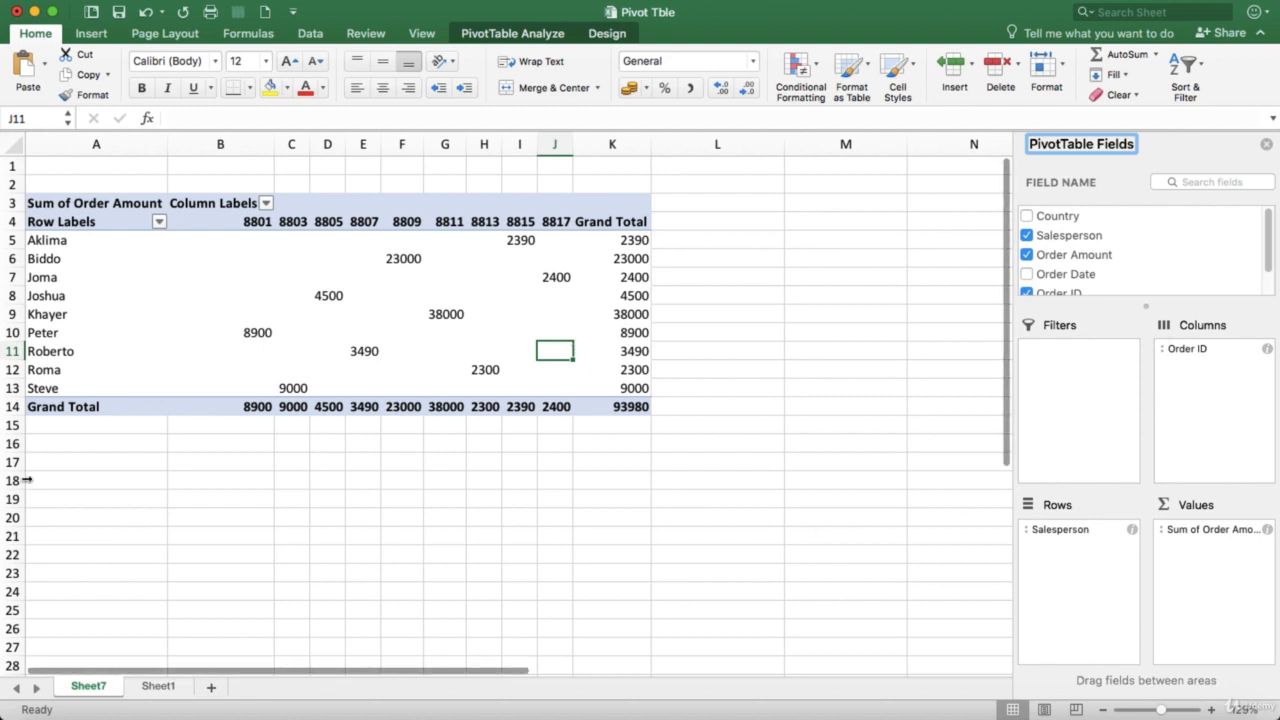
# Step: Insert a PivotChart based on the PivotTable
pyautogui.click(96, 40)
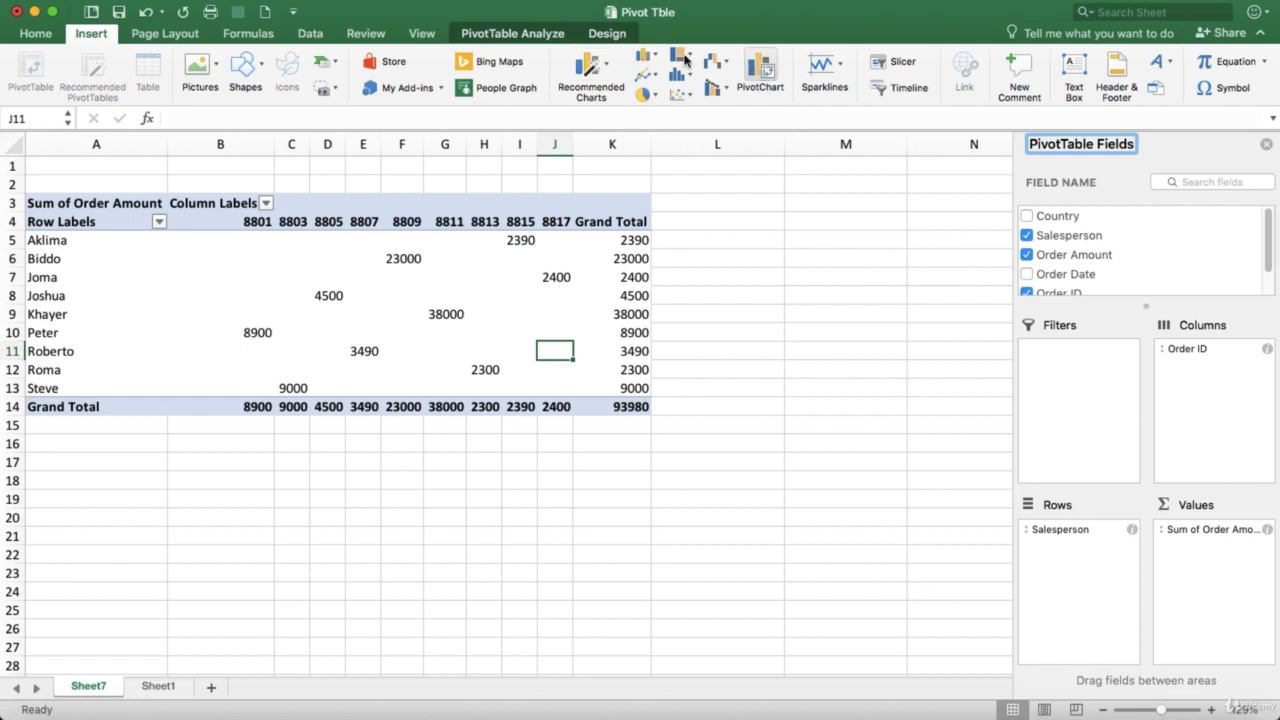
pyautogui.click(764, 68)
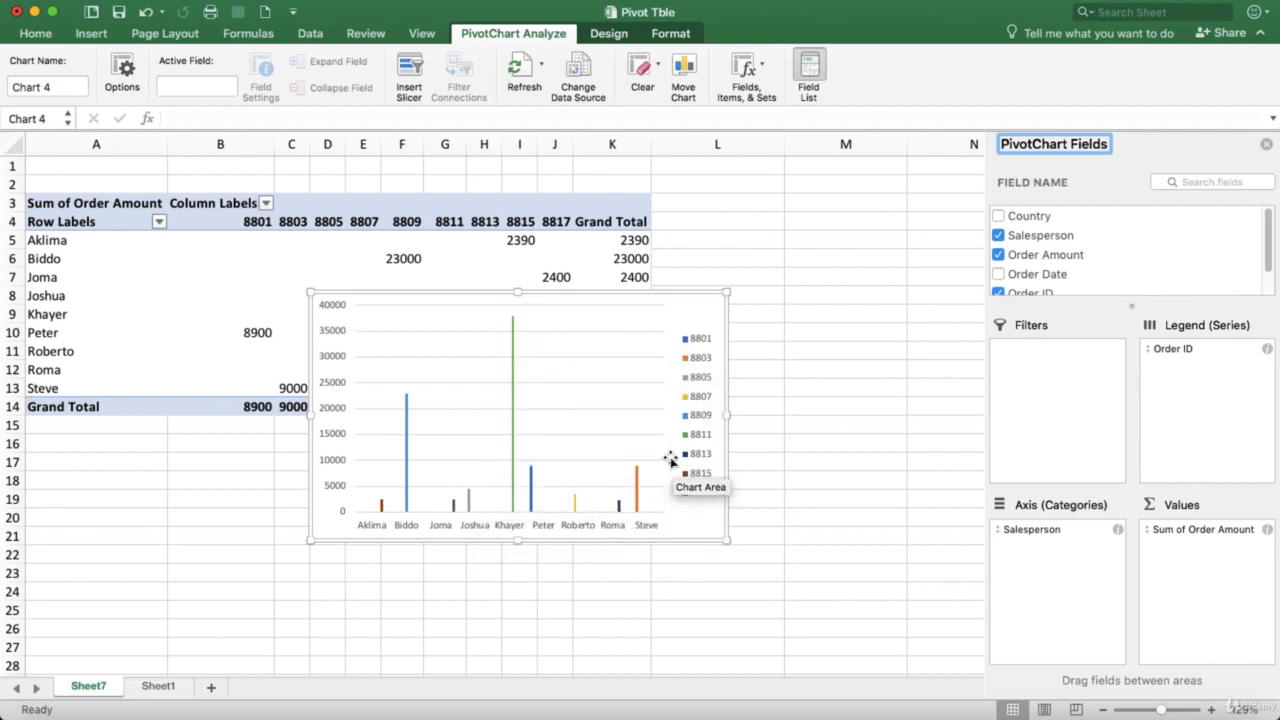
# Step: Add the Order Amount field to the PivotChart's Legend (Series) area below Order ID
pyautogui.scroll(-2, 1047, 254)
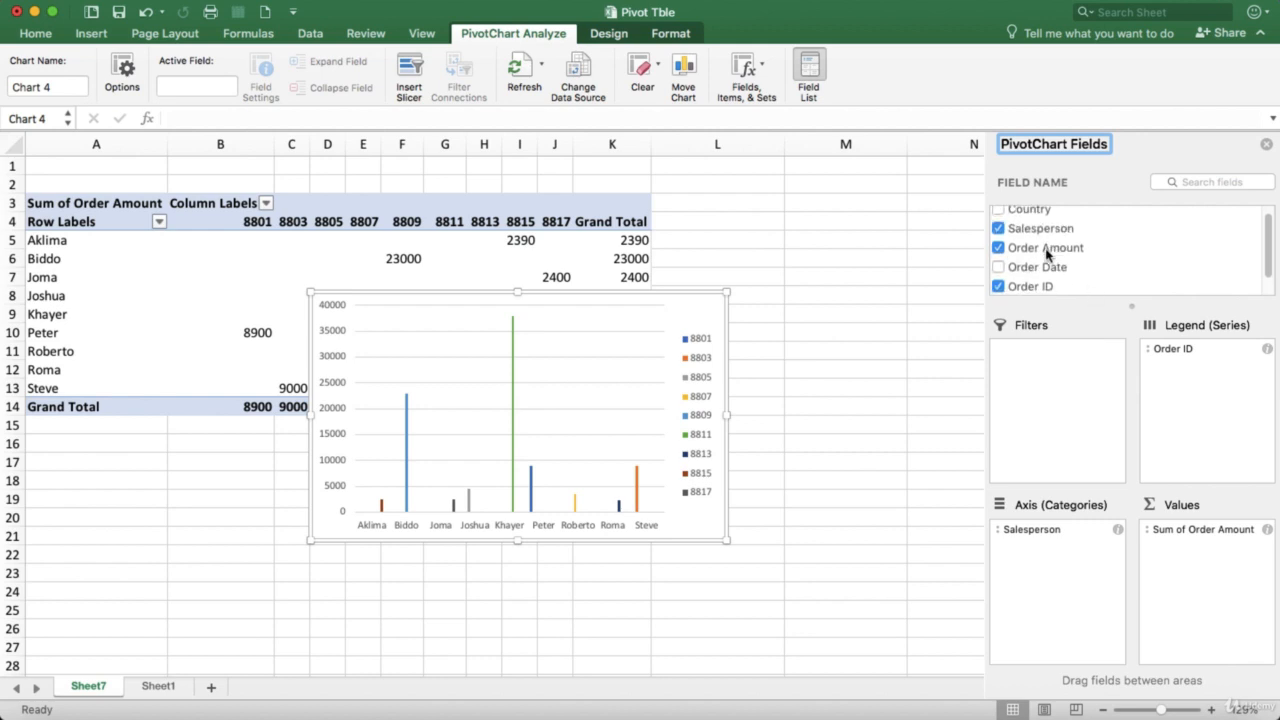
pyautogui.scroll(-1, 1047, 255)
pyautogui.scroll(2, 1047, 254)
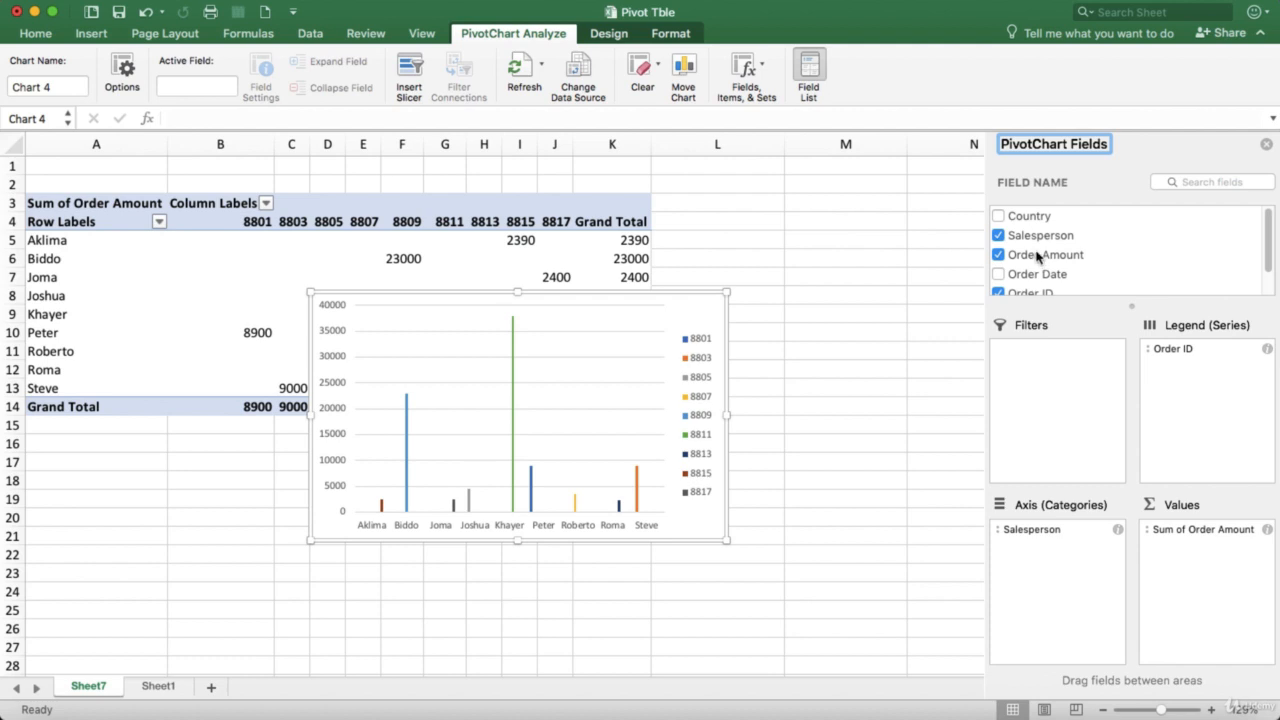
pyautogui.moveTo(1037, 257); pyautogui.dragTo(1203, 397)
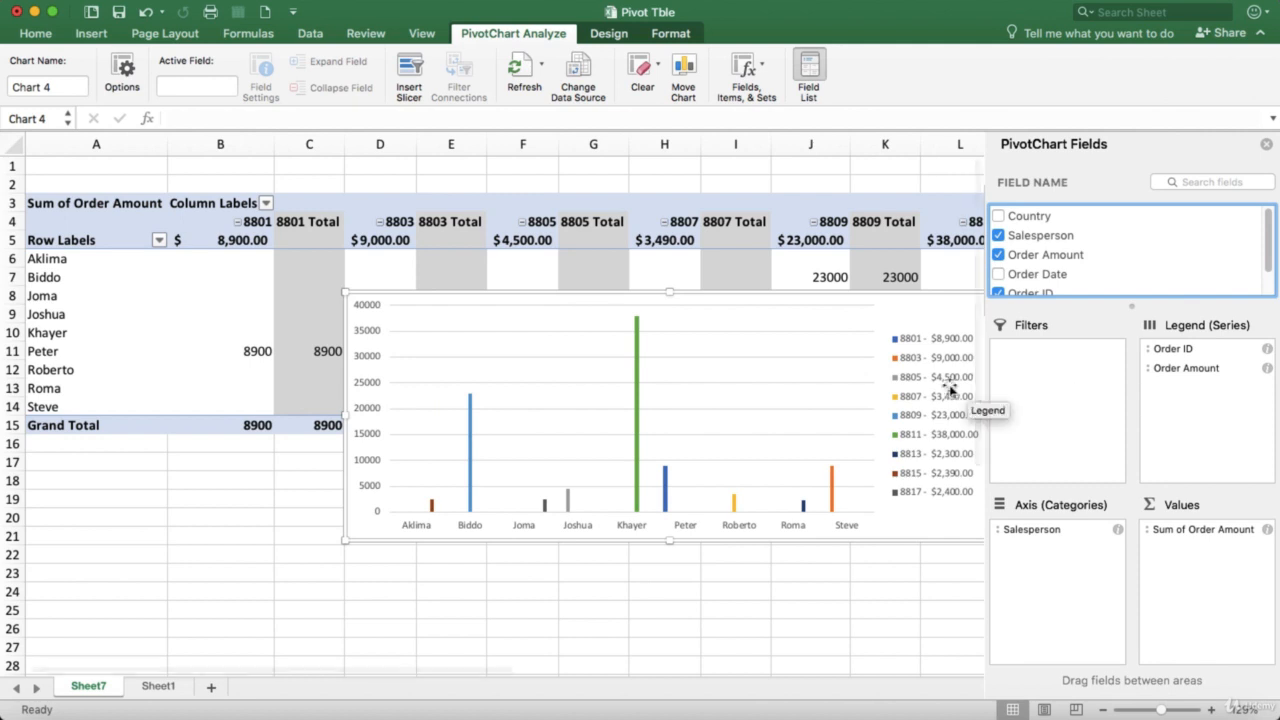
# Step: Move the PivotChart left until its whole legend is clear of the fields pane
pyautogui.moveTo(717, 314); pyautogui.dragTo(725, 317)
pyautogui.moveTo(920, 310); pyautogui.dragTo(864, 309)
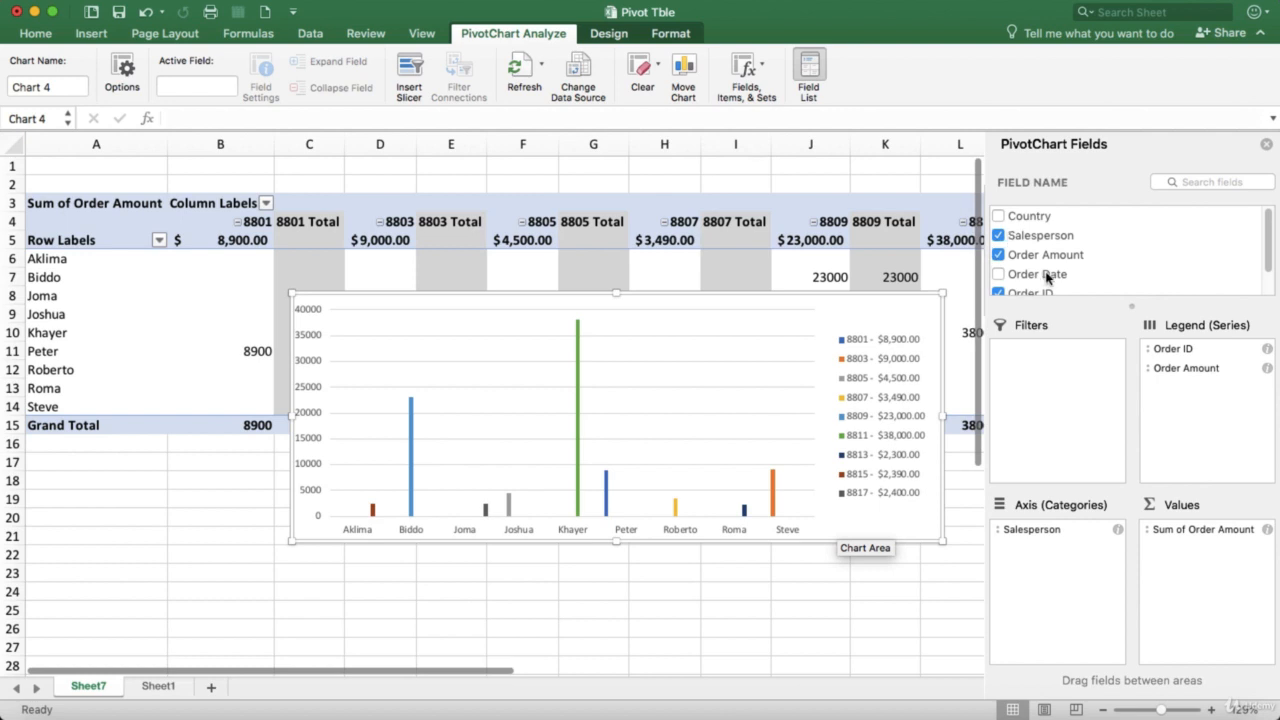
# Step: Remove Order Amount from the PivotChart fields and add it back so that it is only summed in Values
pyautogui.scroll(-1, 1047, 278)
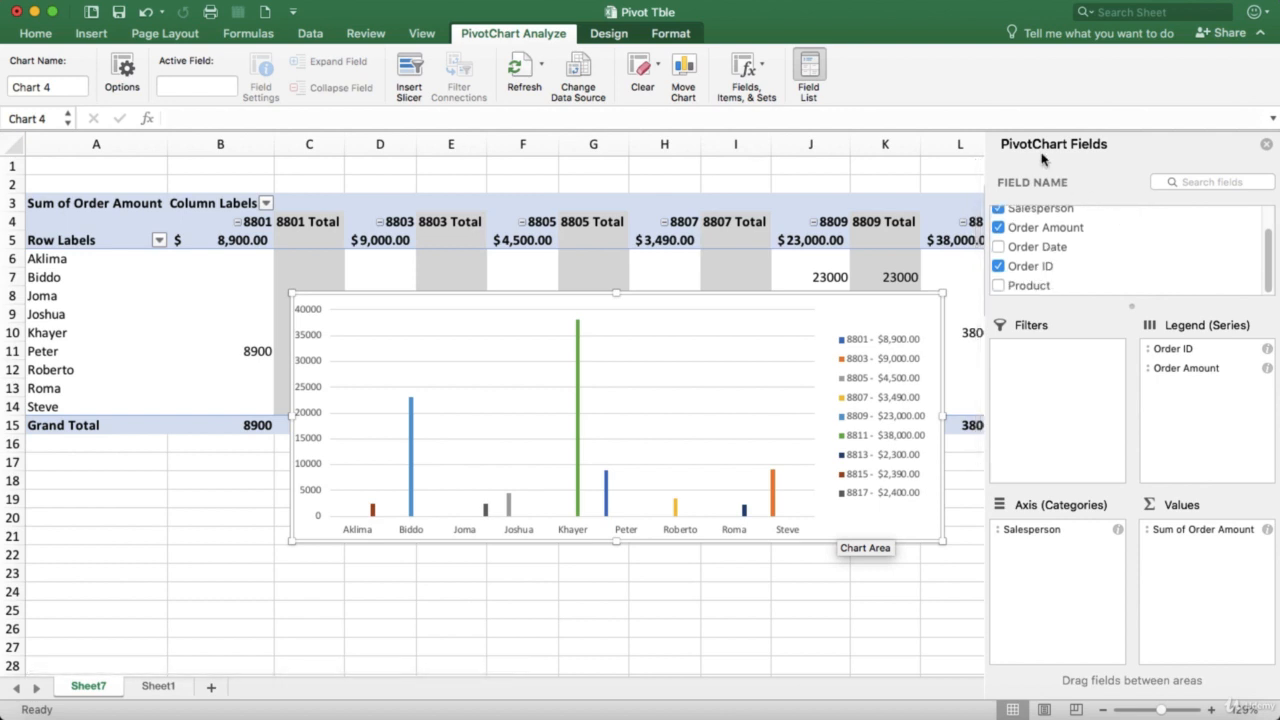
pyautogui.scroll(1, 1062, 250)
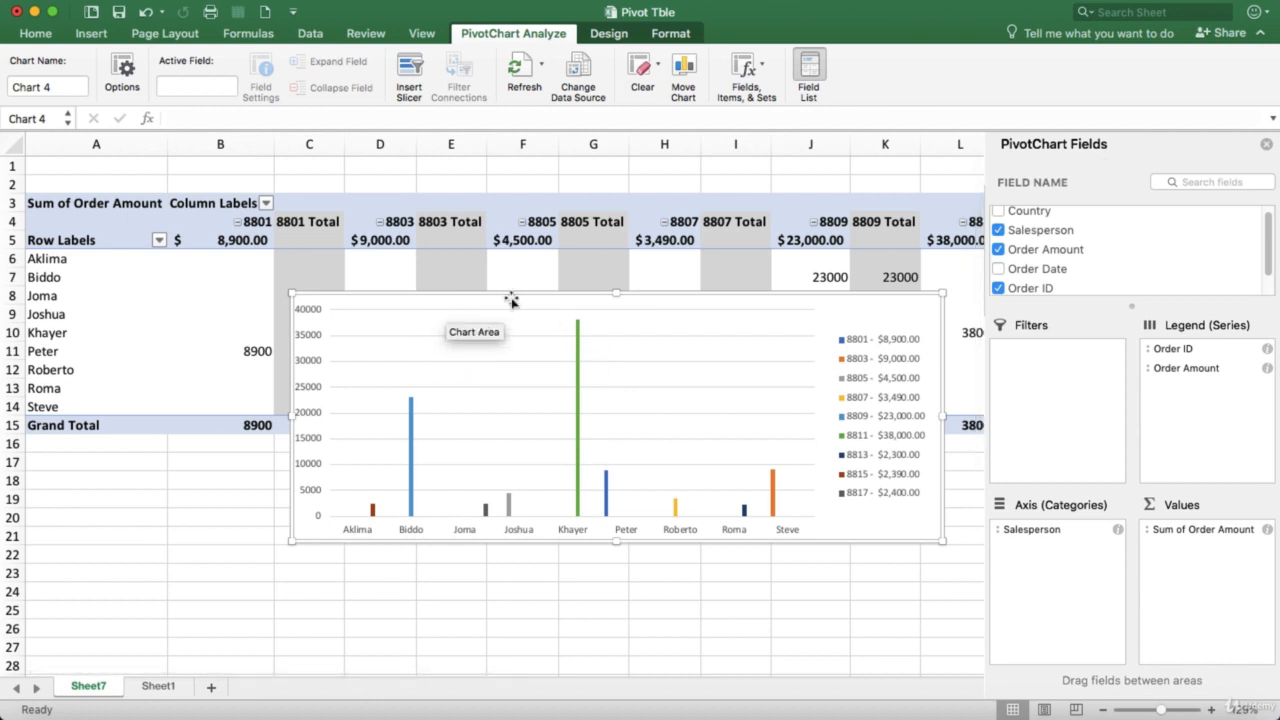
pyautogui.click(998, 250)
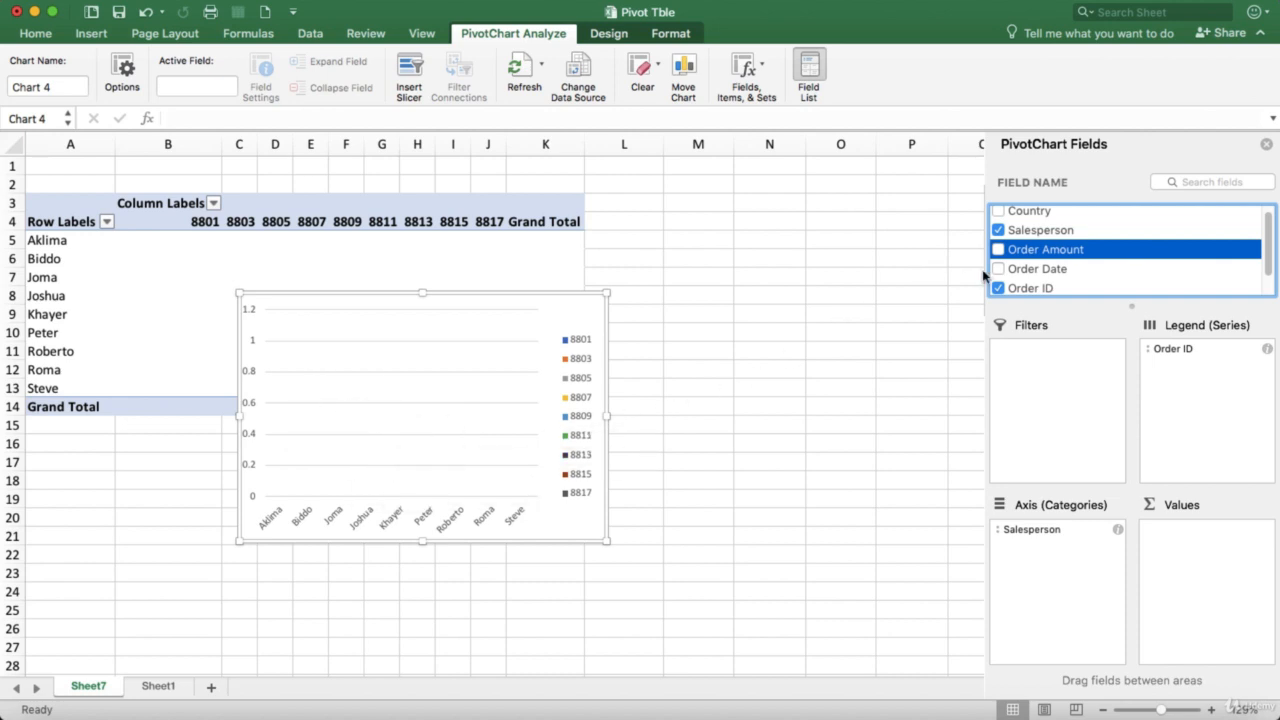
pyautogui.scroll(-1, 1005, 263)
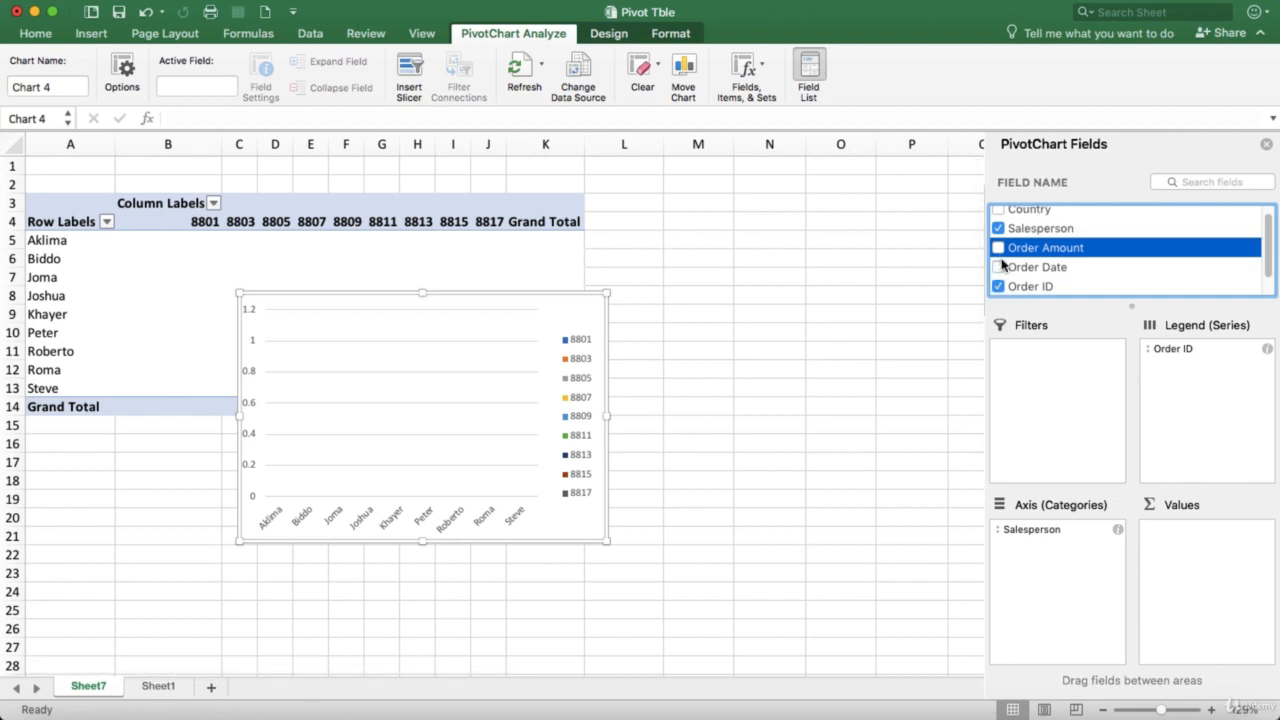
pyautogui.scroll(1, 1003, 263)
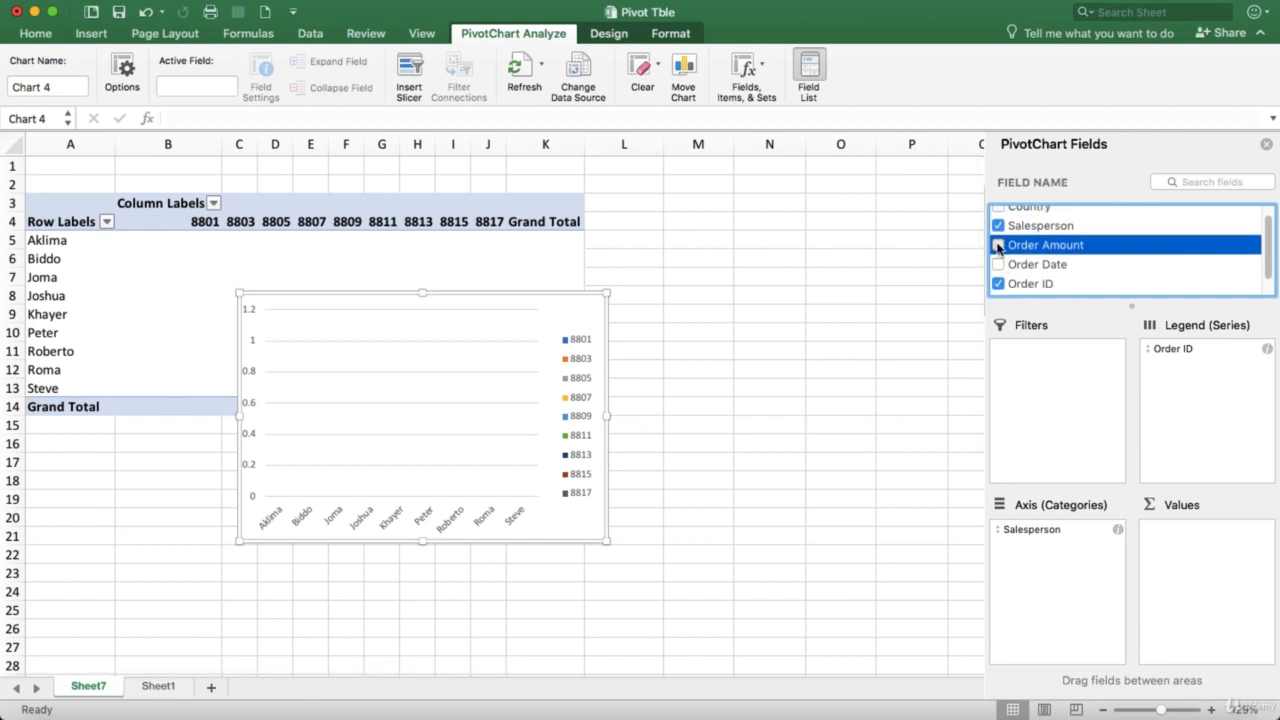
pyautogui.click(998, 248)
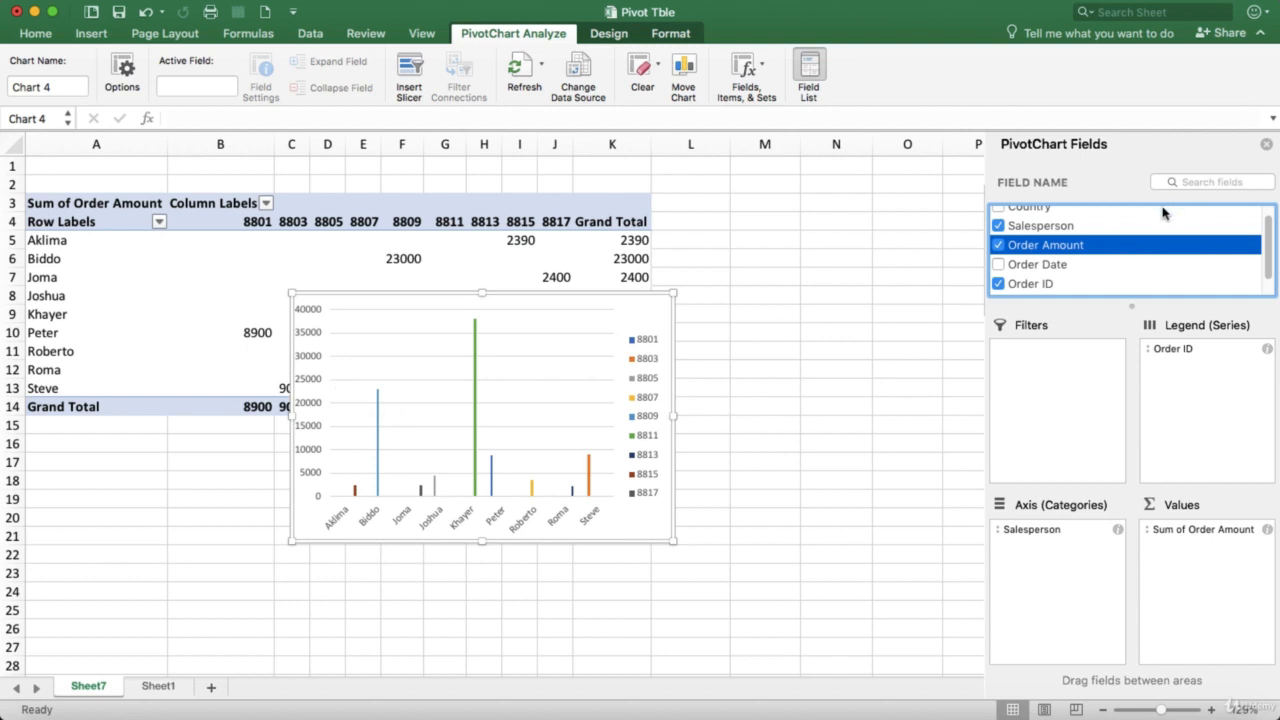
pyautogui.scroll(-2, 1100, 264)
pyautogui.scroll(1, 1098, 266)
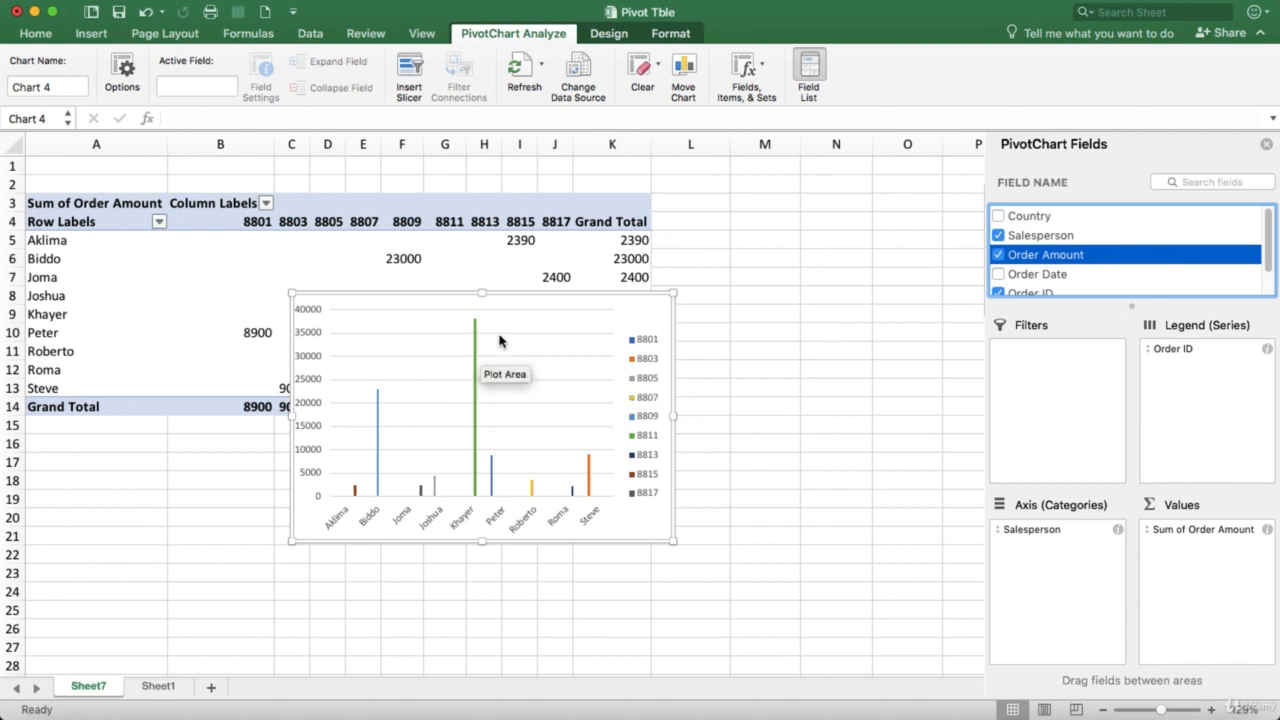
pyautogui.moveTo(511, 318); pyautogui.dragTo(549, 343)
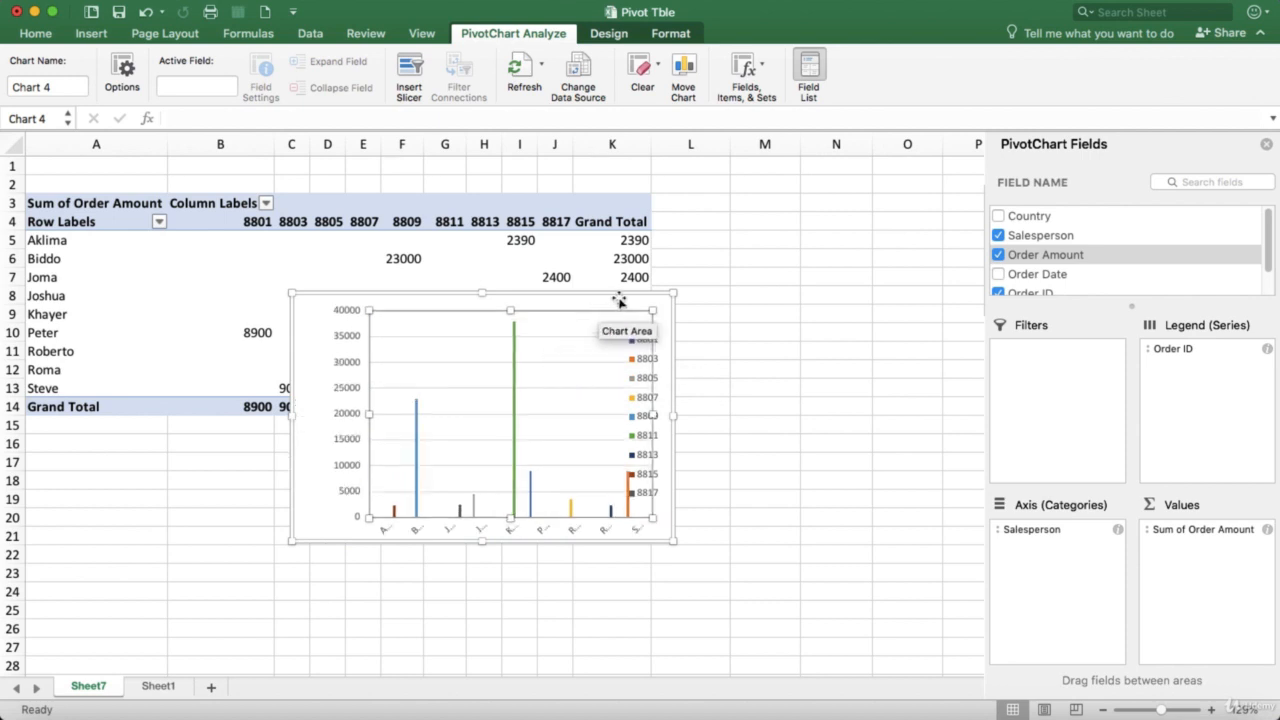
pyautogui.moveTo(634, 331); pyautogui.dragTo(560, 326)
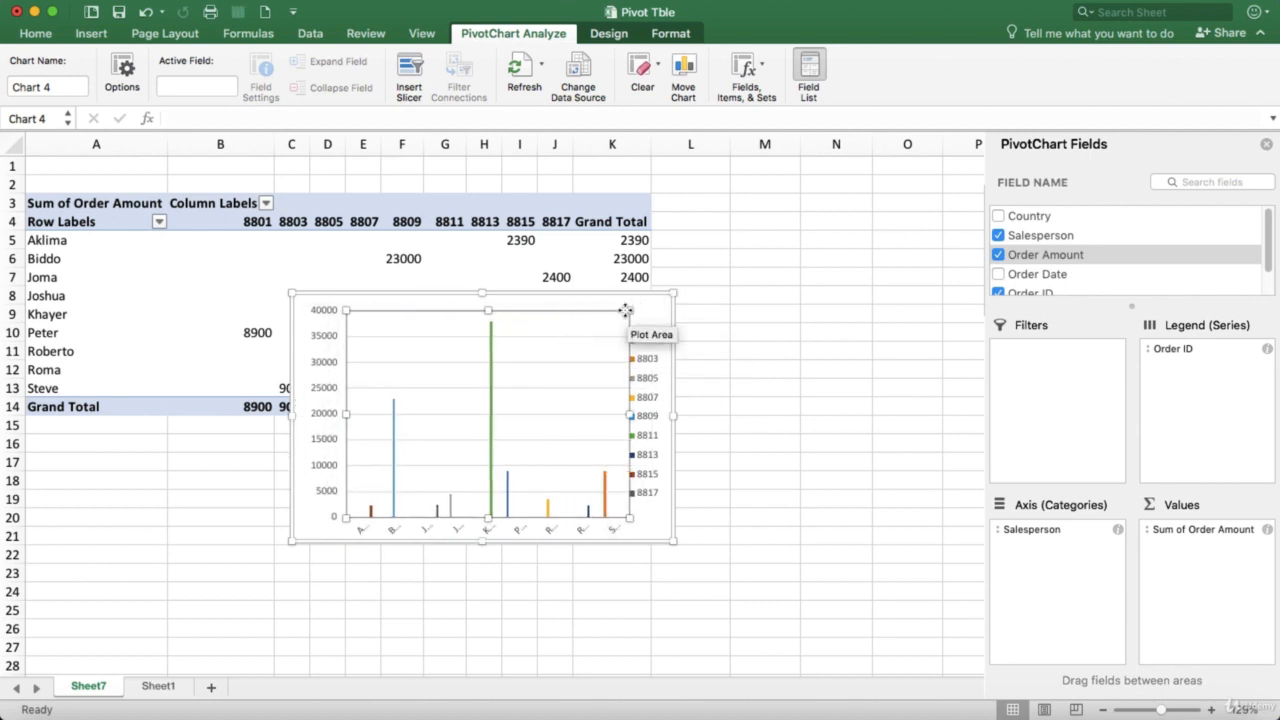
pyautogui.moveTo(624, 311); pyautogui.dragTo(604, 313)
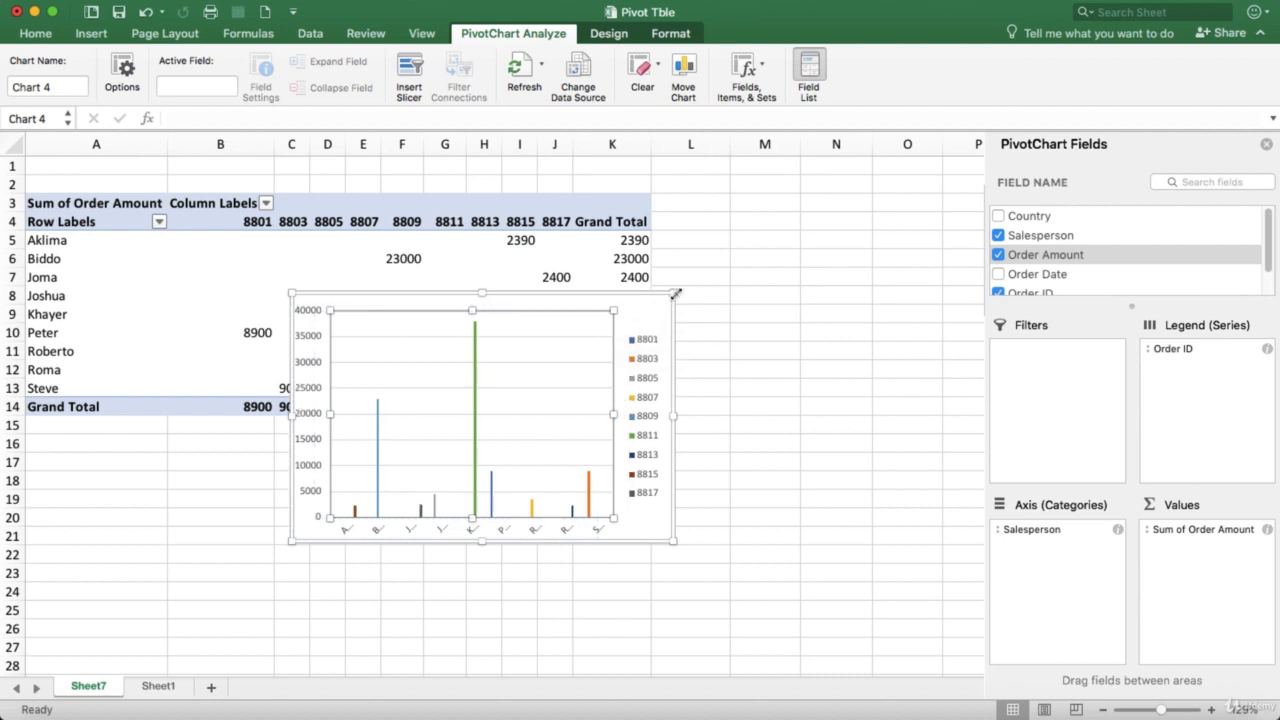
# Step: Enlarge the PivotChart from its right-hand corners and move the whole chart up and to the left over the PivotTable
pyautogui.moveTo(674, 294); pyautogui.dragTo(799, 268)
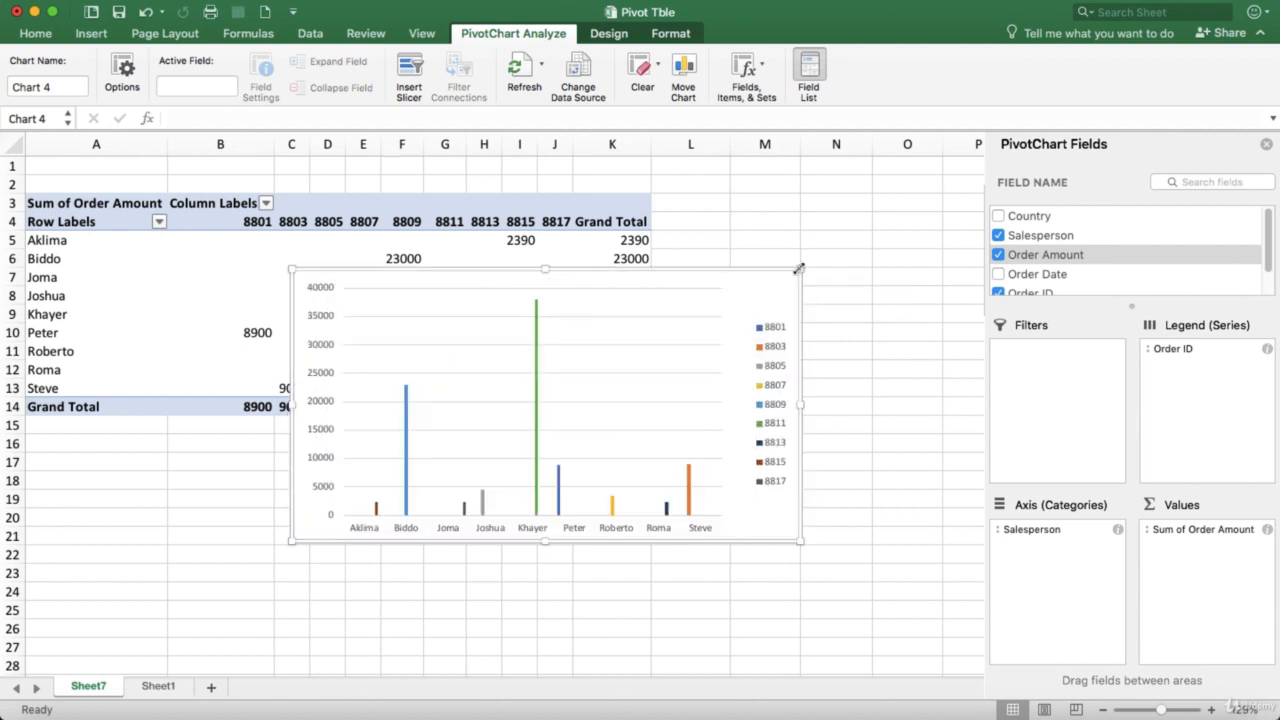
pyautogui.moveTo(800, 542); pyautogui.dragTo(852, 569)
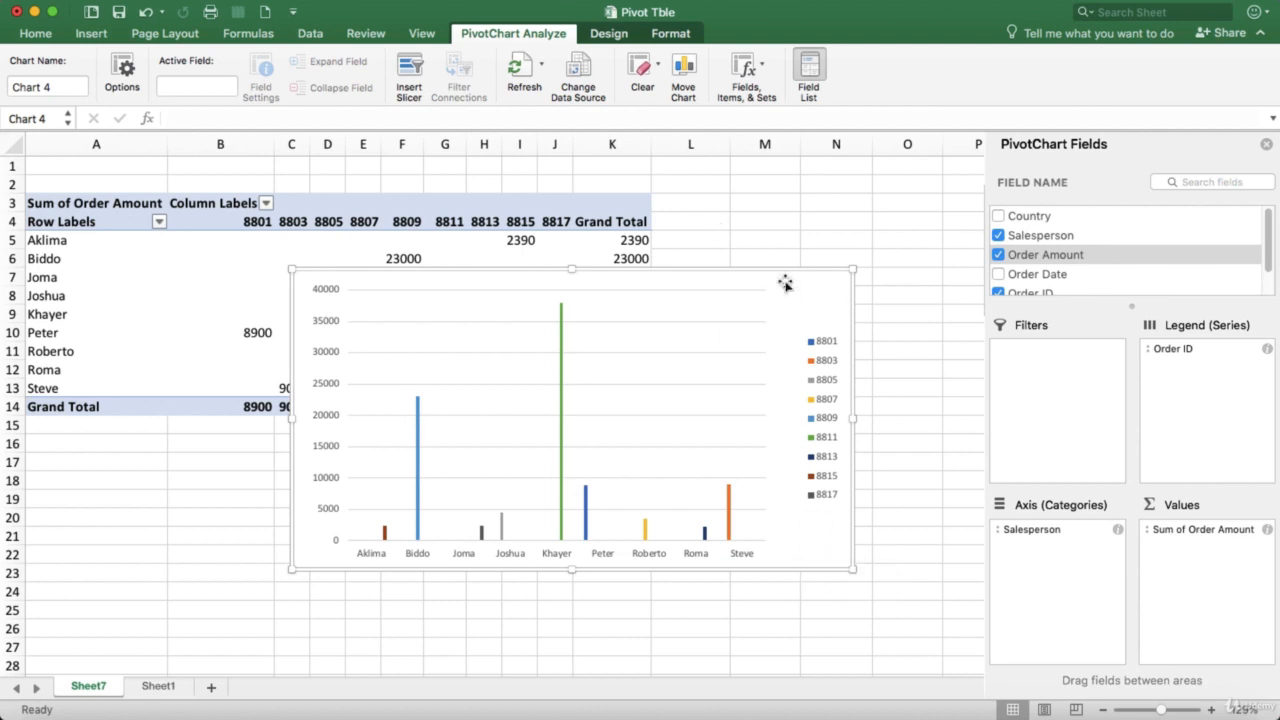
pyautogui.moveTo(786, 277); pyautogui.dragTo(724, 242)
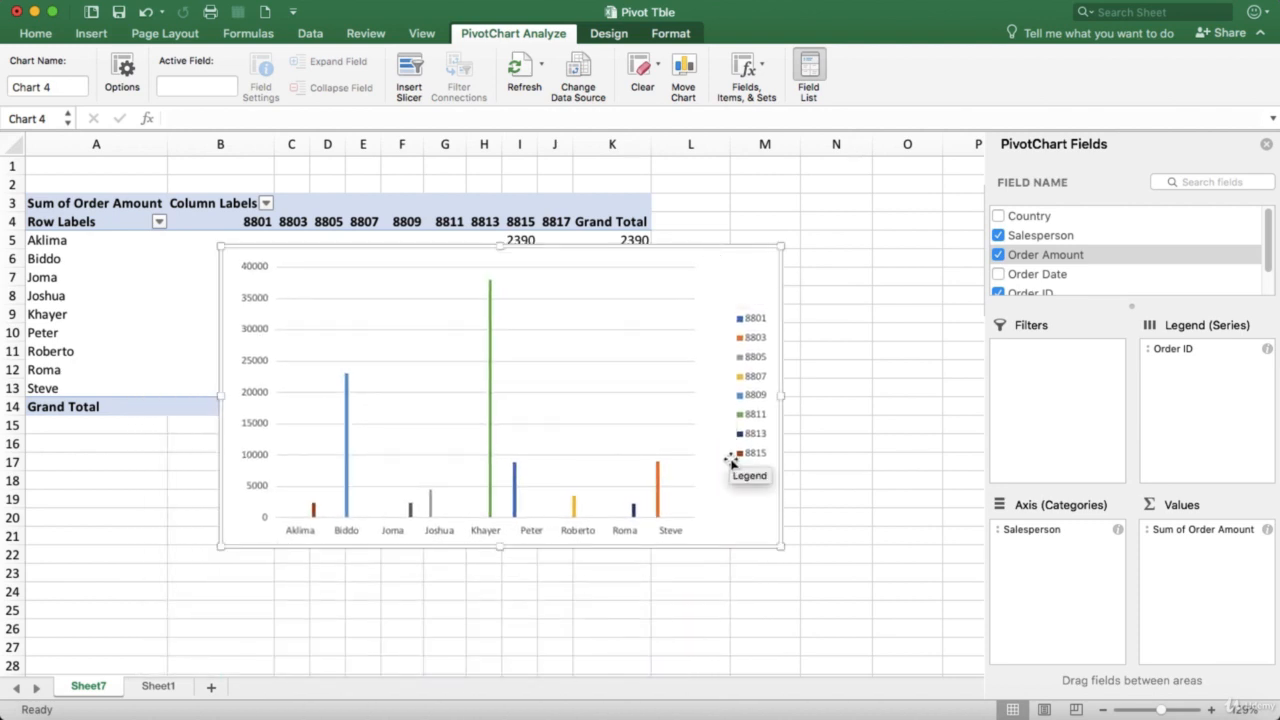